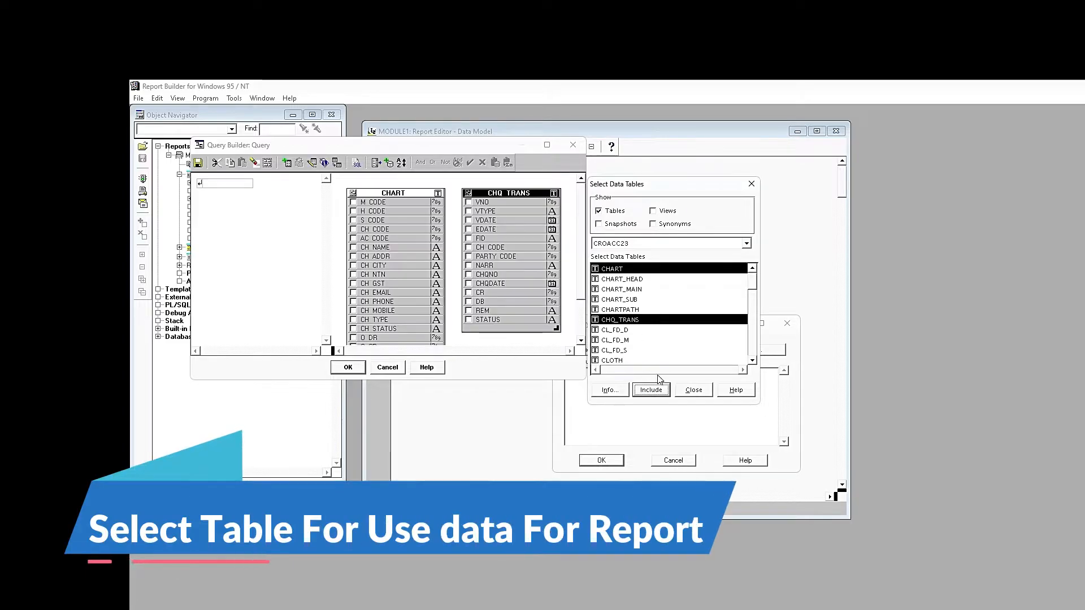
- Add the CHART and CHQ_TRANS tables to the query and alias them CH and CT
left_click(693, 390)
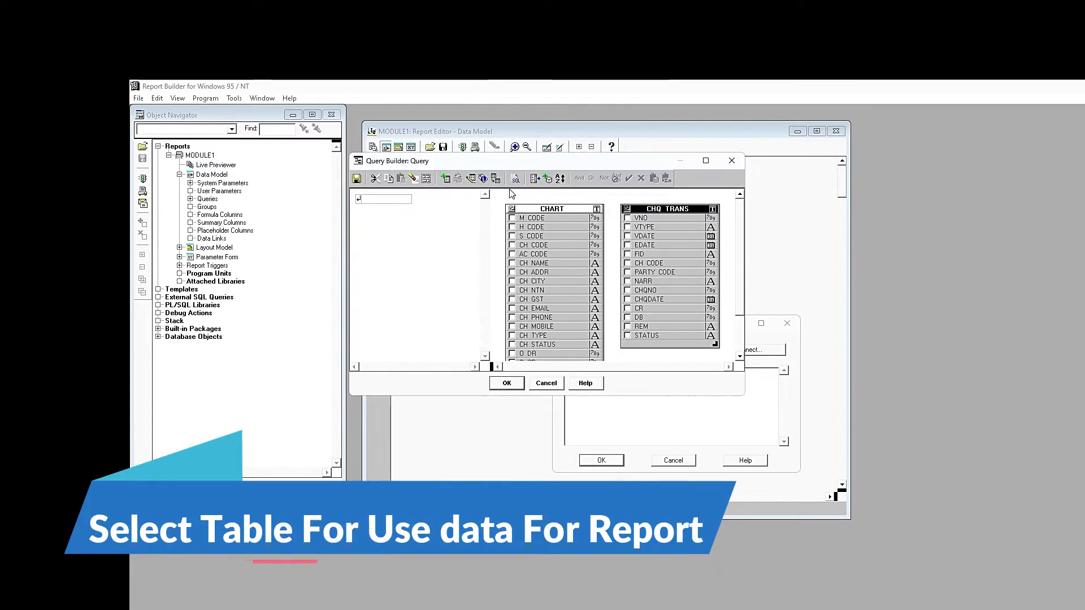
left_click(475, 183)
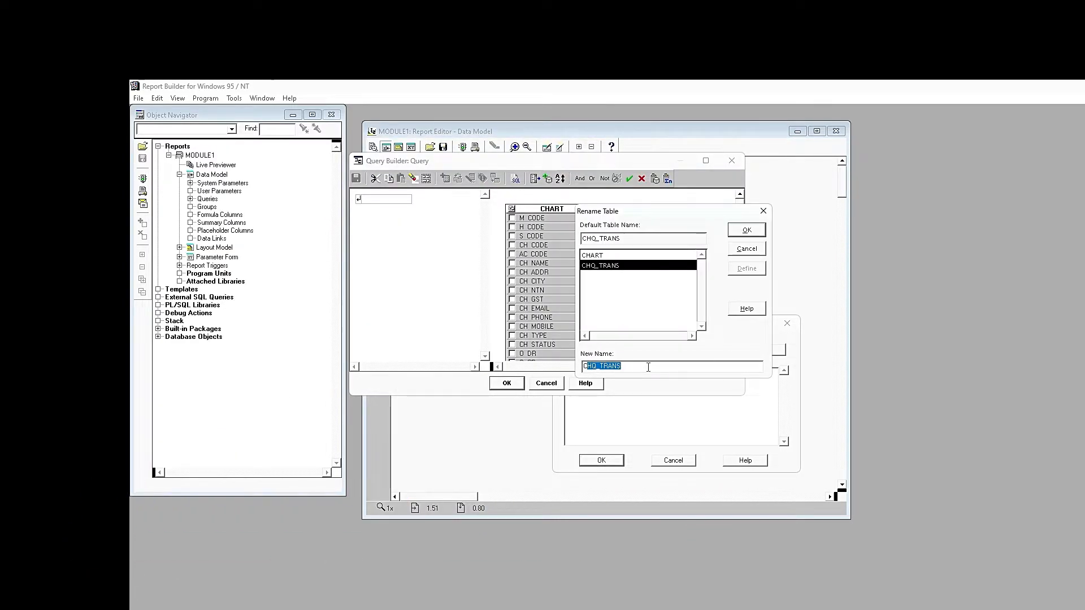
left_click(746, 269)
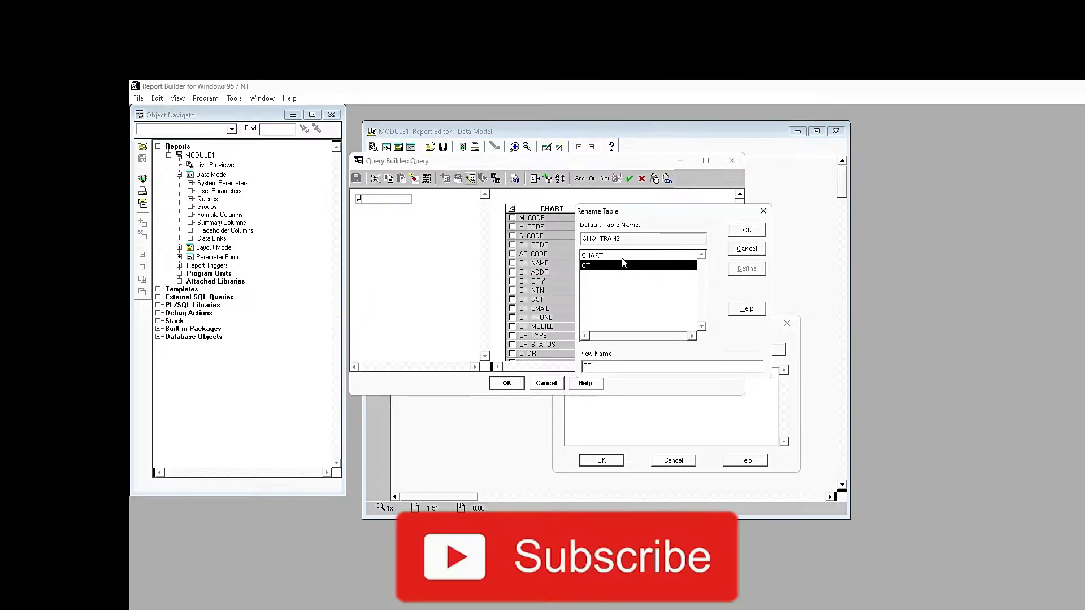
left_click(619, 256)
double_click(594, 366)
type("CH")
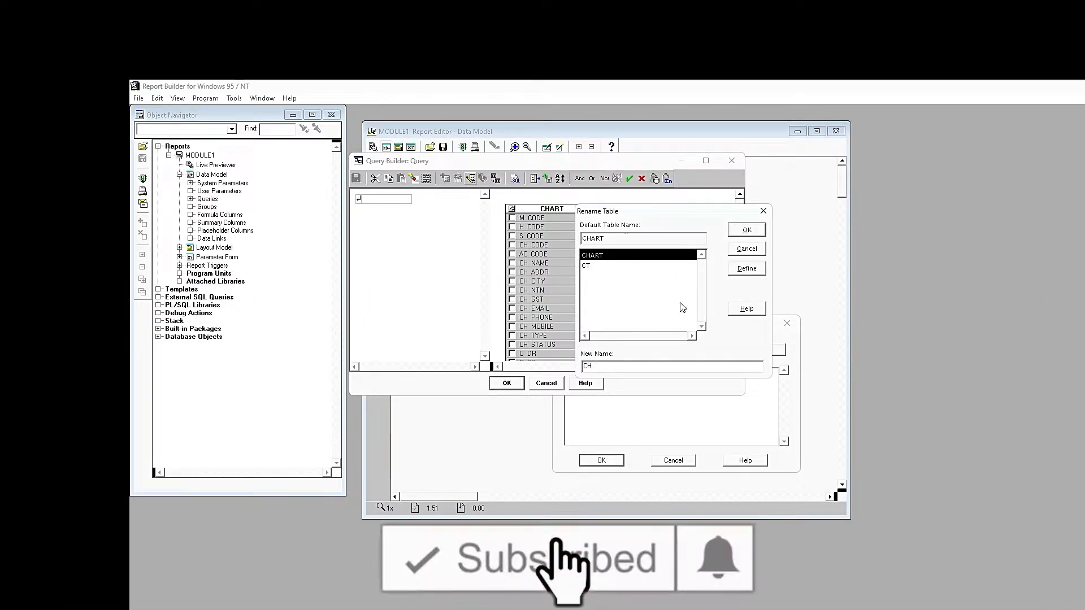
left_click(746, 229)
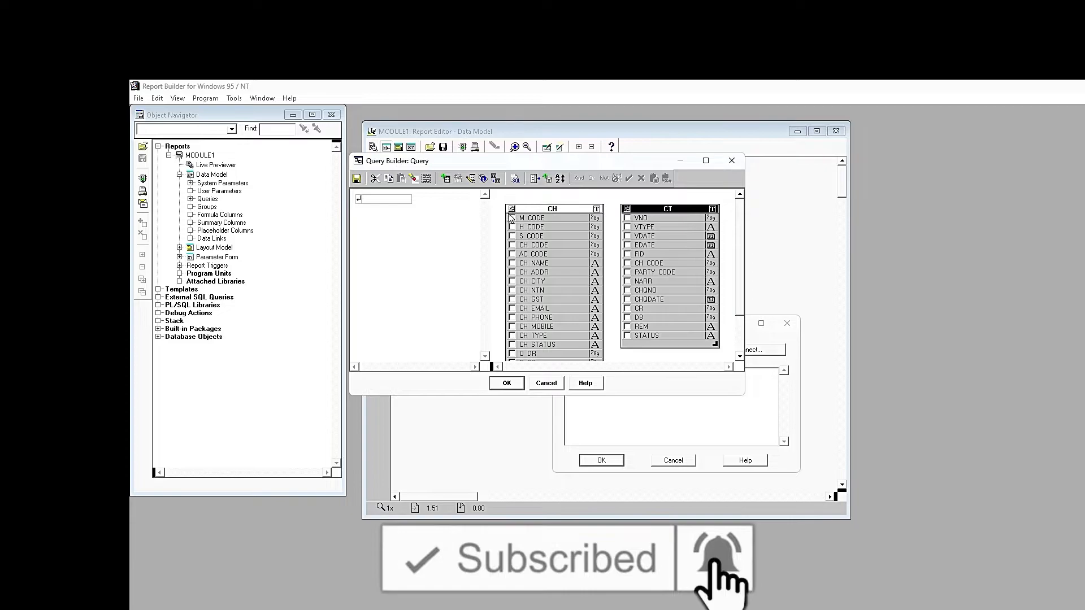
- Select CH_NAME plus all CT columns, join CH_NAME to CT.CH_CODE, and generate the SQL
left_click(512, 263)
left_click(626, 209)
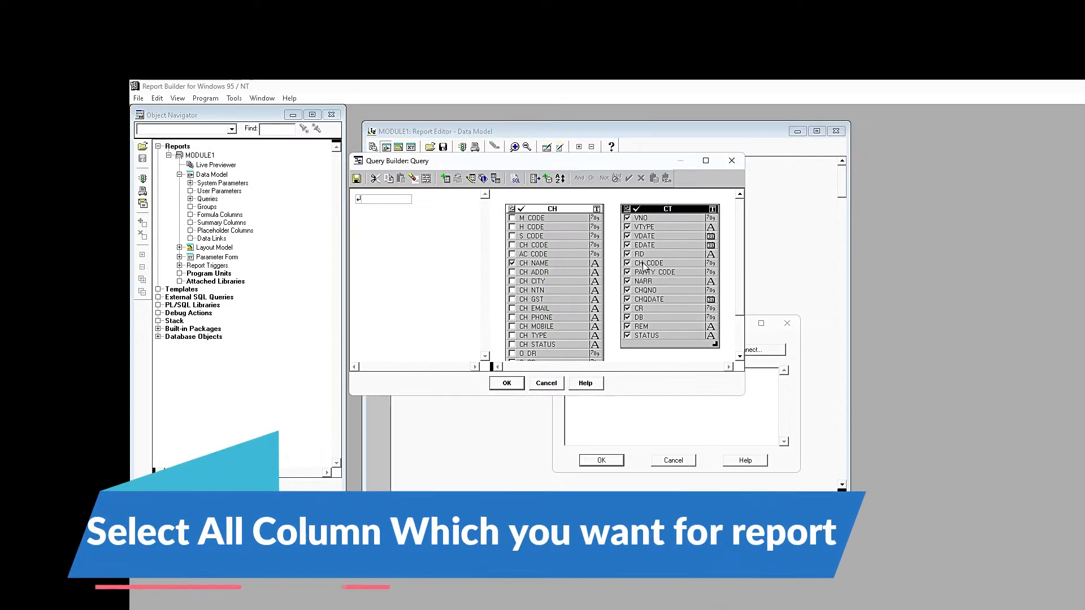
left_click_drag(598, 264, 644, 263)
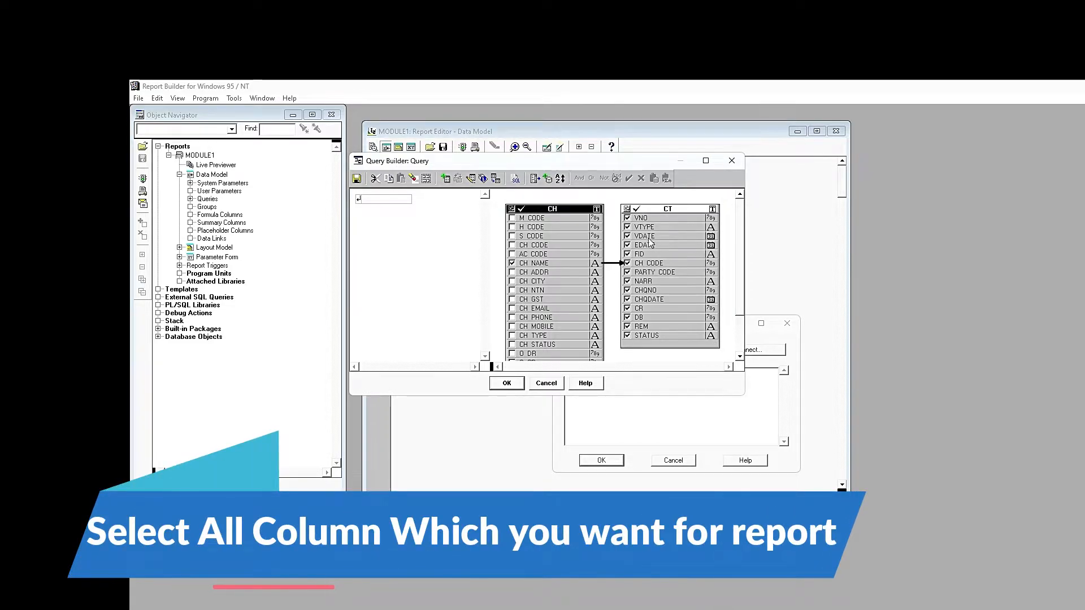
left_click_drag(621, 395, 616, 481)
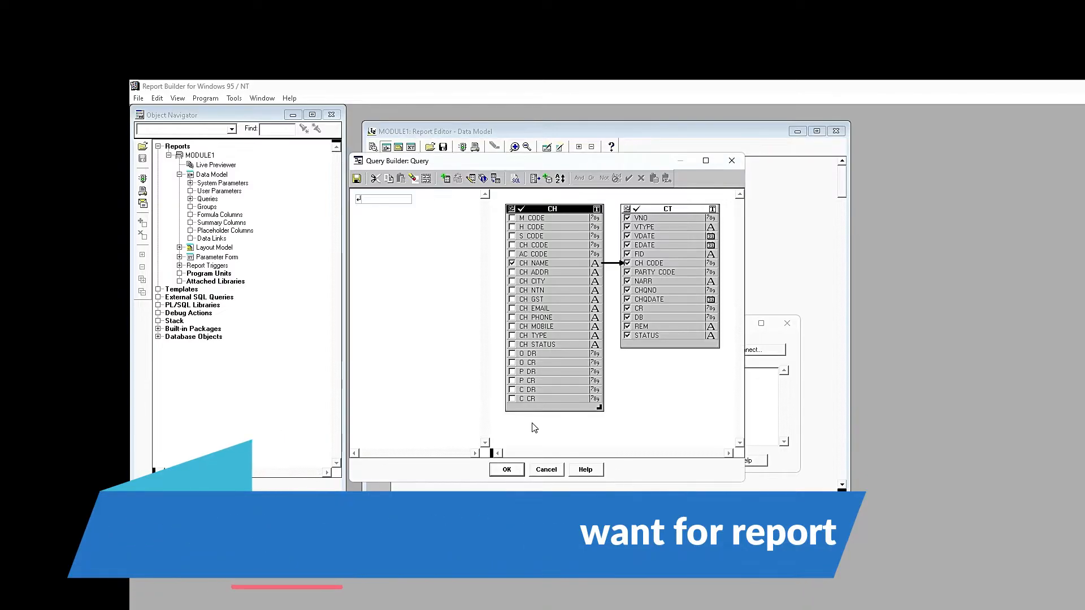
left_click(506, 470)
left_click(598, 349)
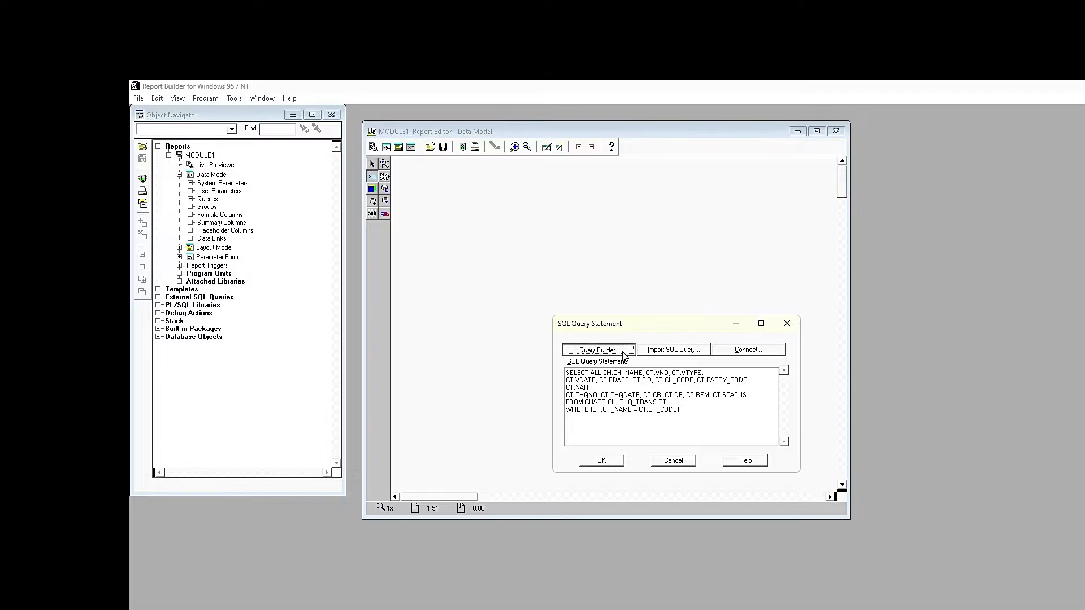
- Add the condition VDATE BETWEEN :DATEFROM AND :DATETO and define its date parameters
left_click(385, 200)
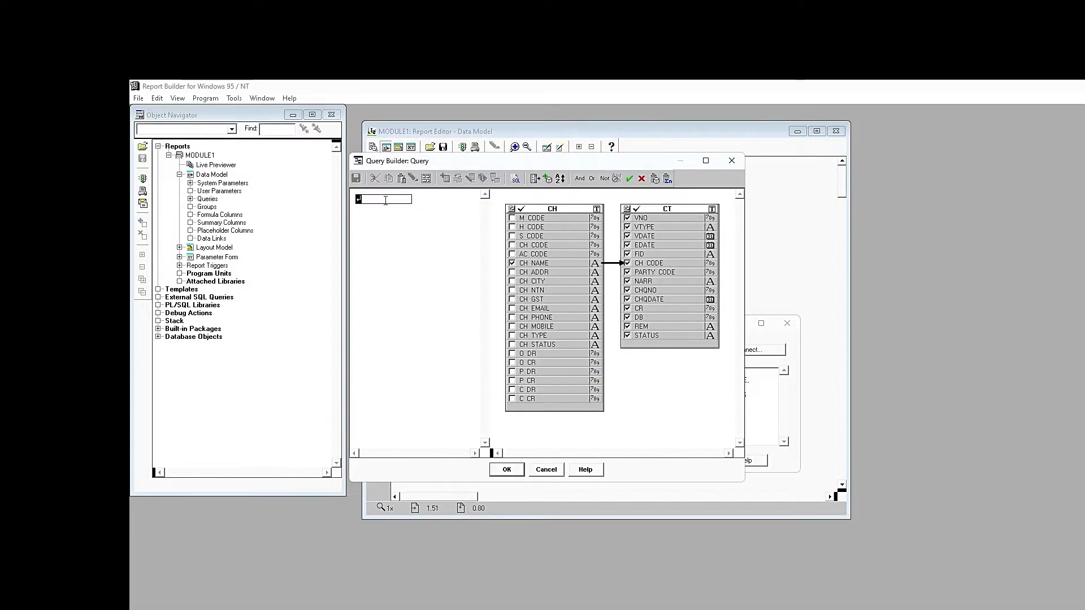
type("VDATE BETWE")
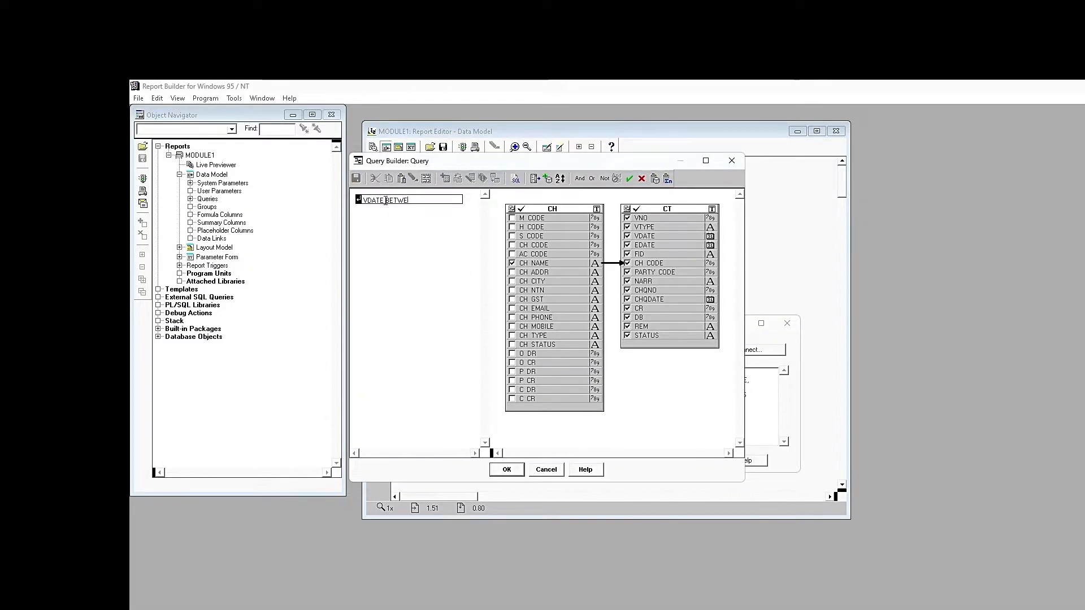
type("EN :DATEFROM AND :")
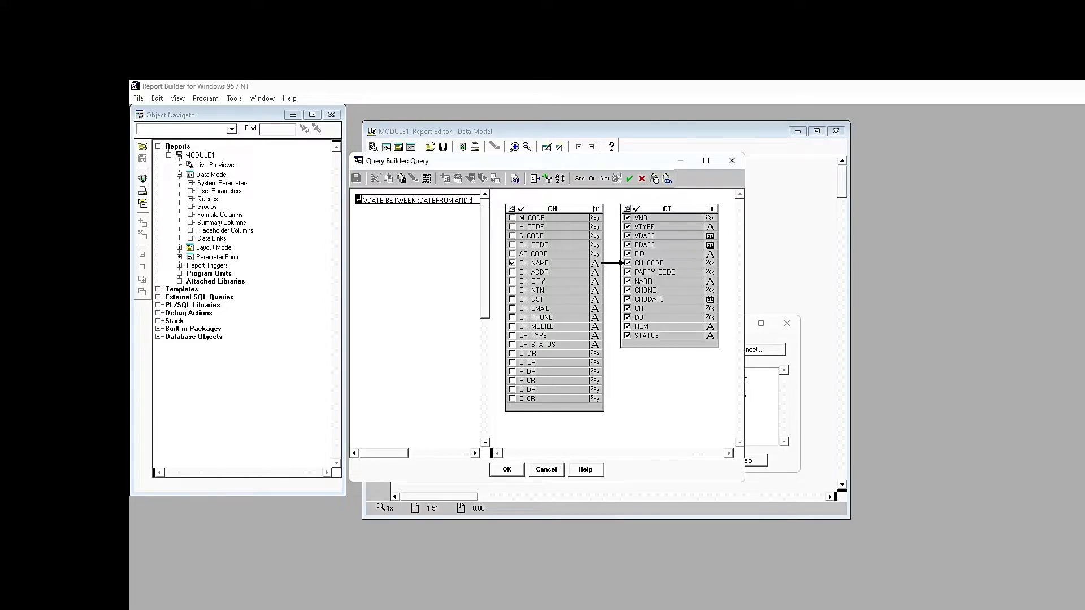
type("DATETO")
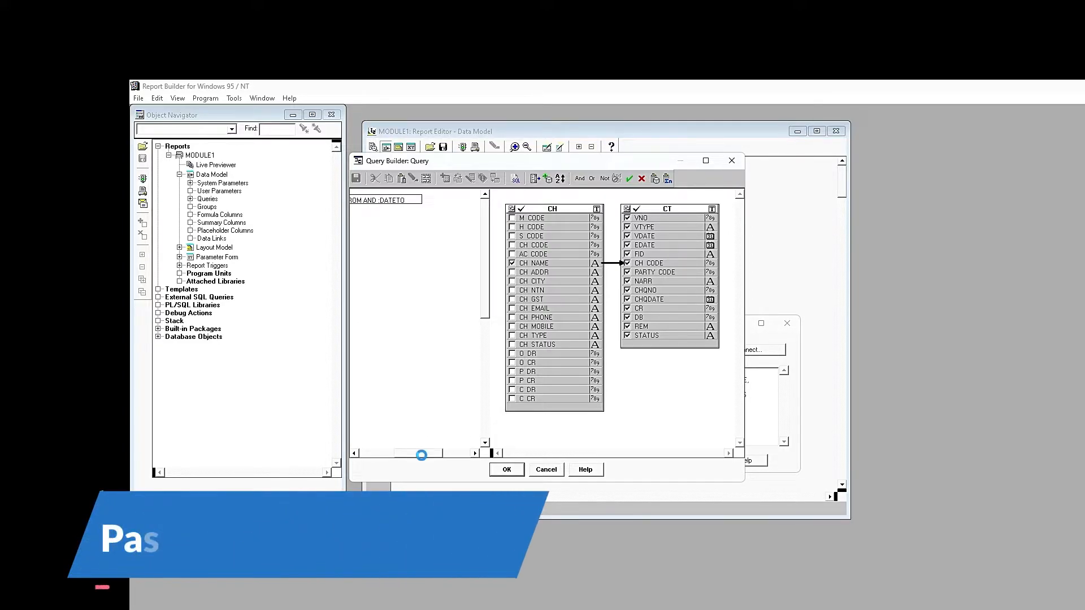
key("Return")
key("Return")
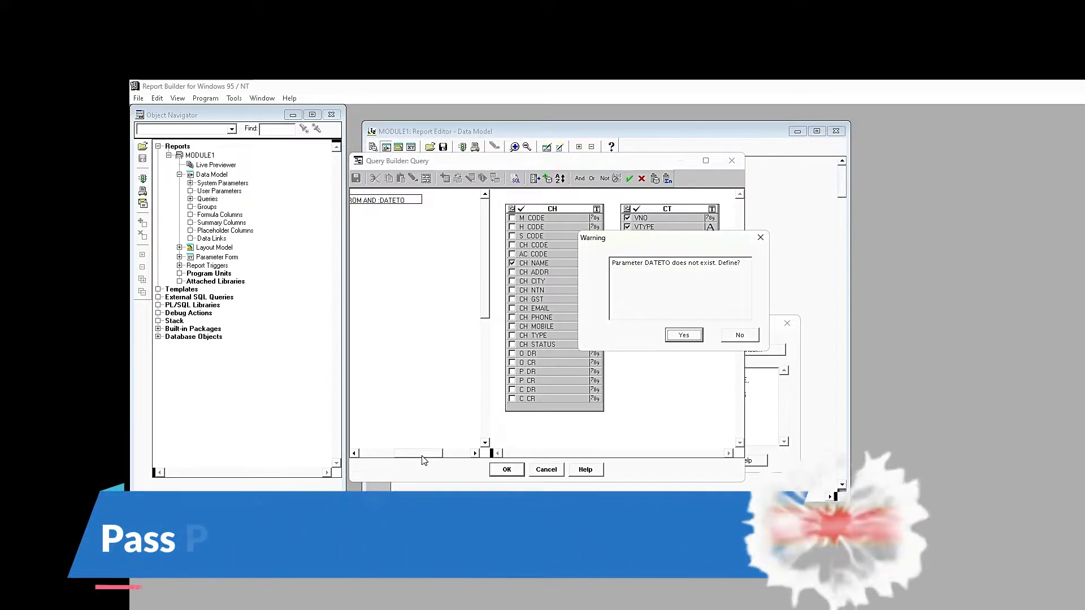
key("Return")
left_click_drag(422, 455, 385, 456)
- Add a second condition CT.CH_CODE = NVL(:P_CH_CODE, CT.CH_CODE)
left_click(407, 212)
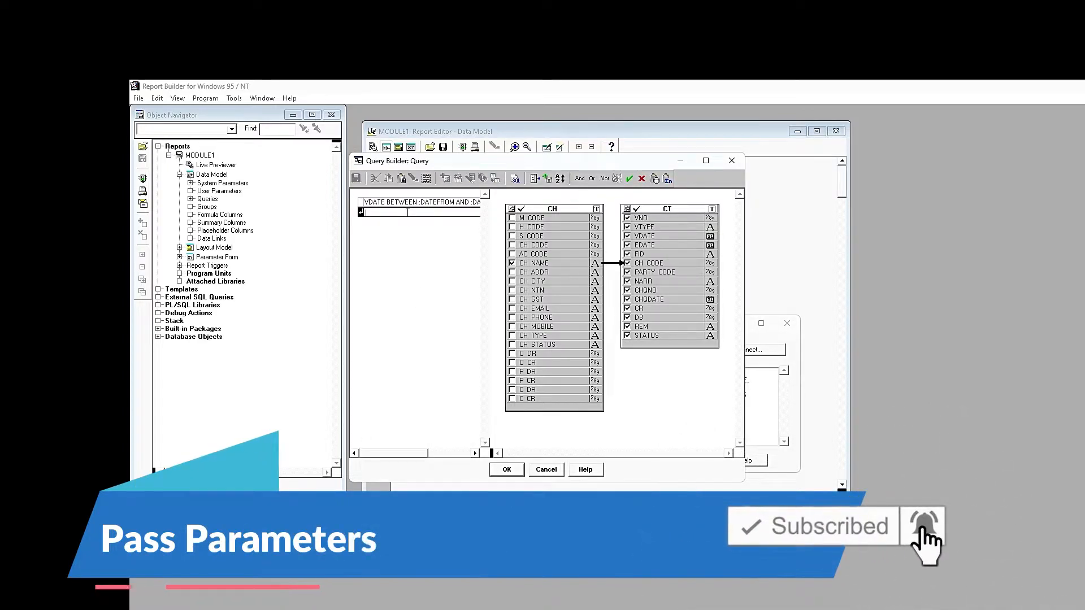
type("CT")
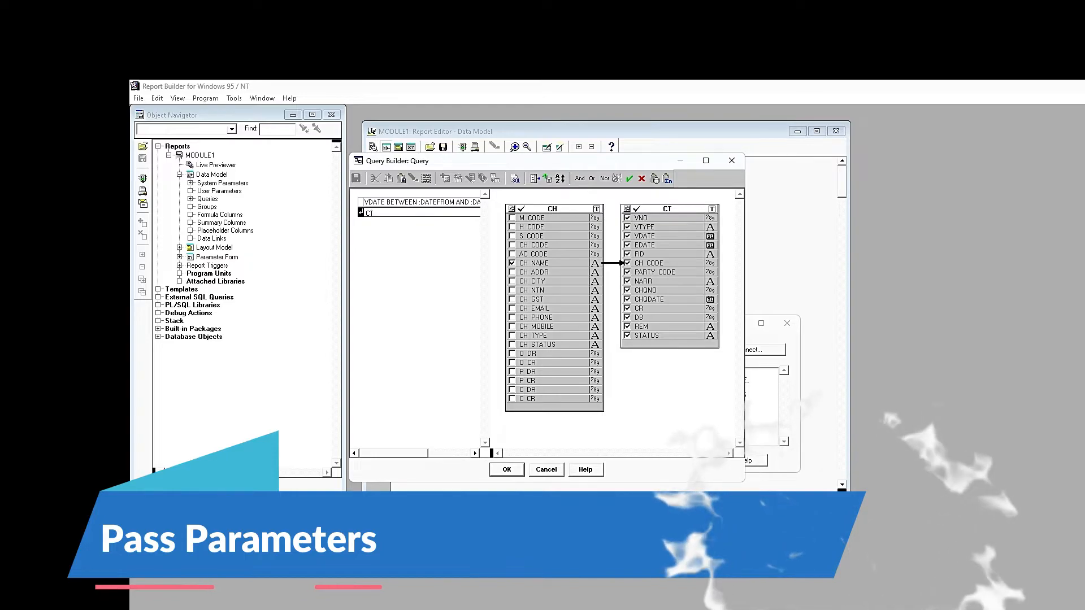
type(".CH_CODE = N")
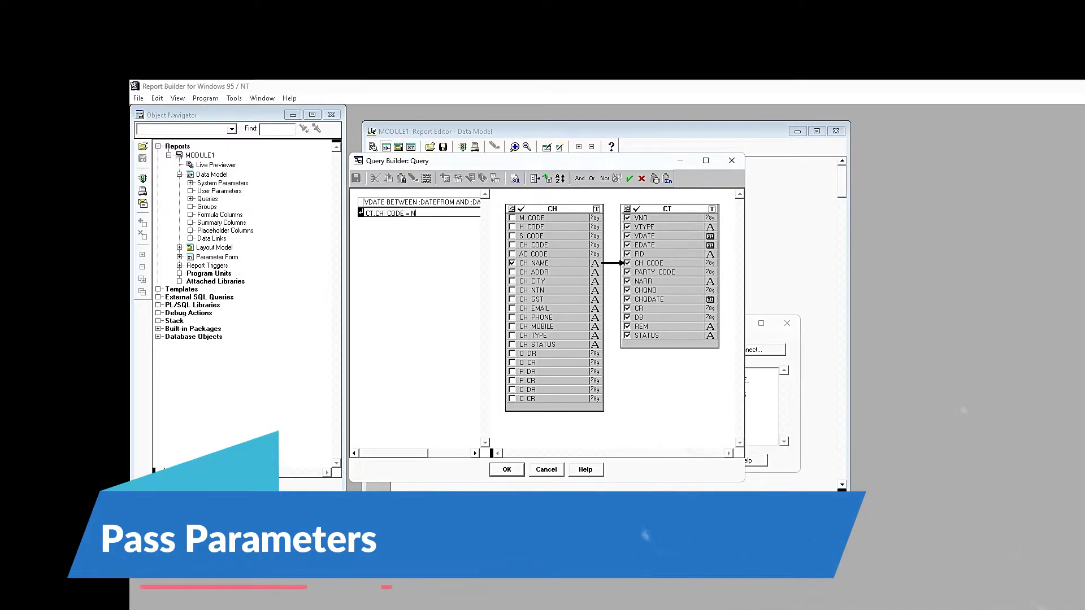
type("VL(:P_CH_CODE")
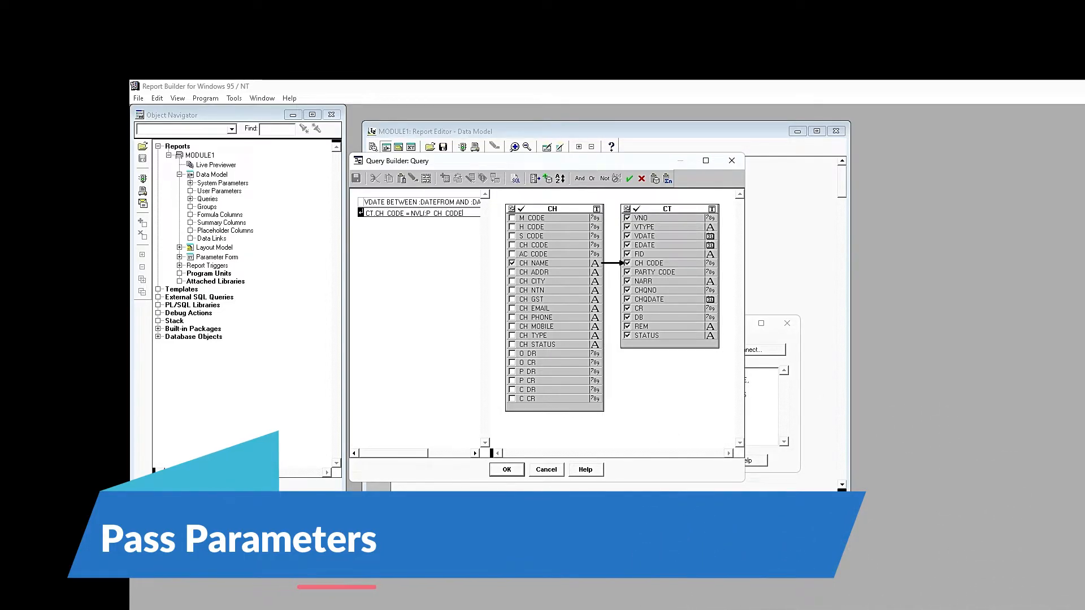
type(",0")
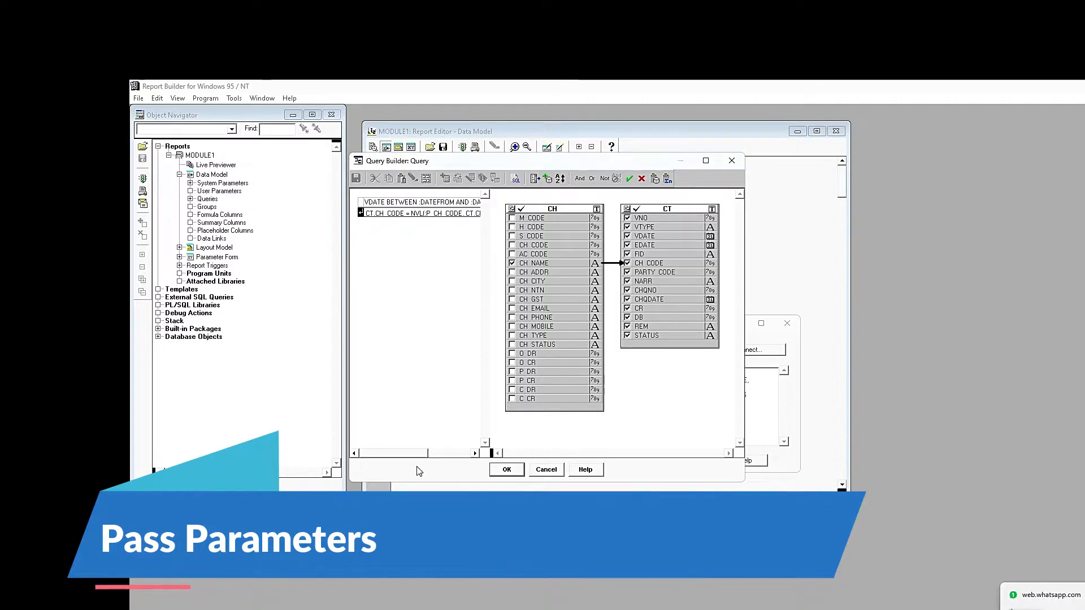
left_click_drag(425, 454, 452, 457)
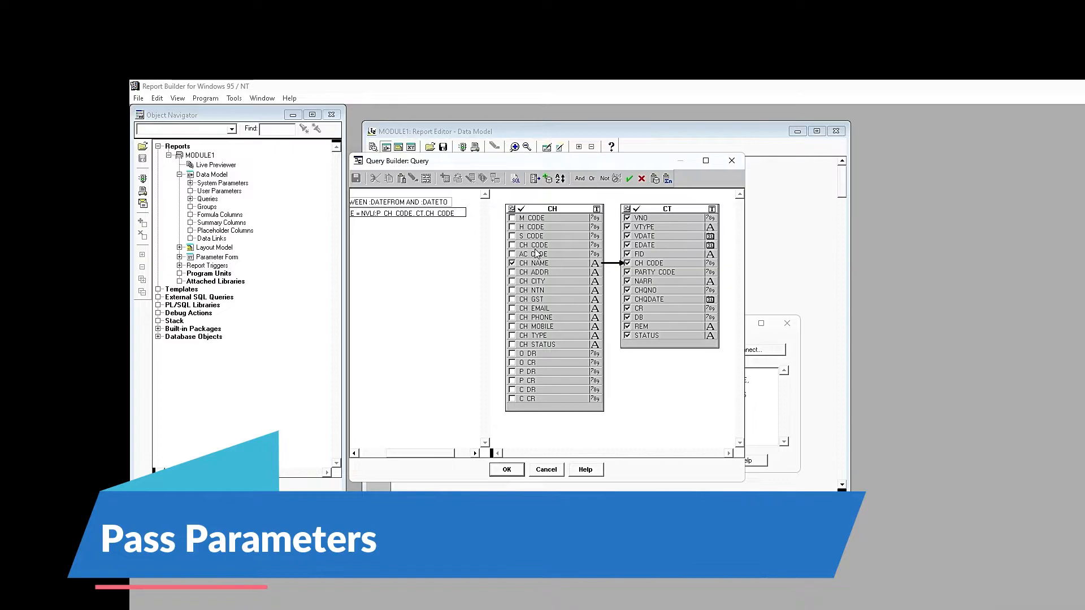
- Add a third condition VTYPE = NVL(:P_VTYPE, CT.VTYPE) to the query
left_click(375, 299)
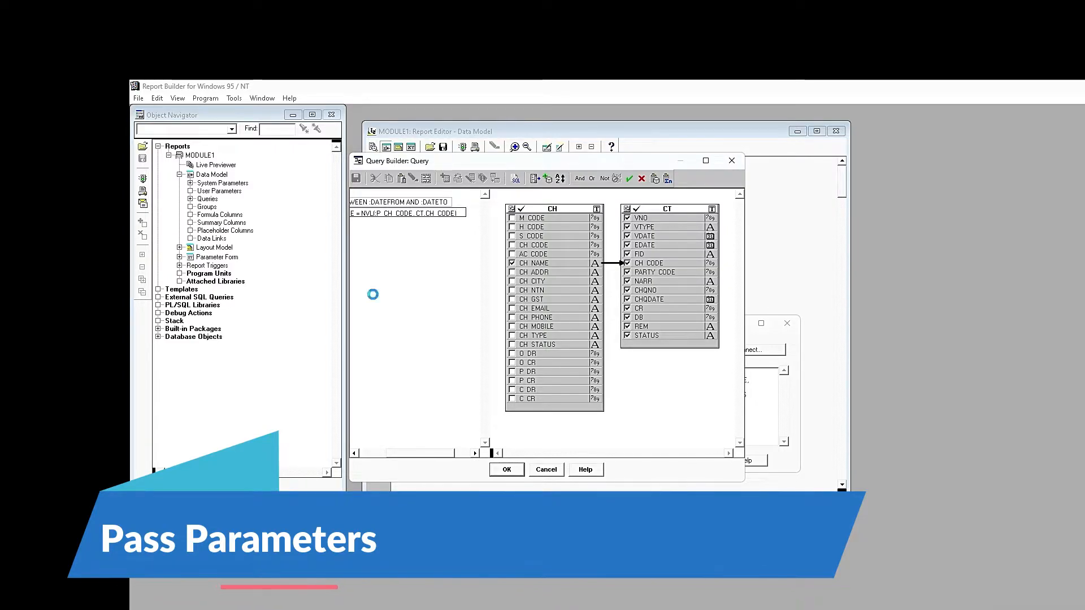
left_click_drag(411, 455, 384, 455)
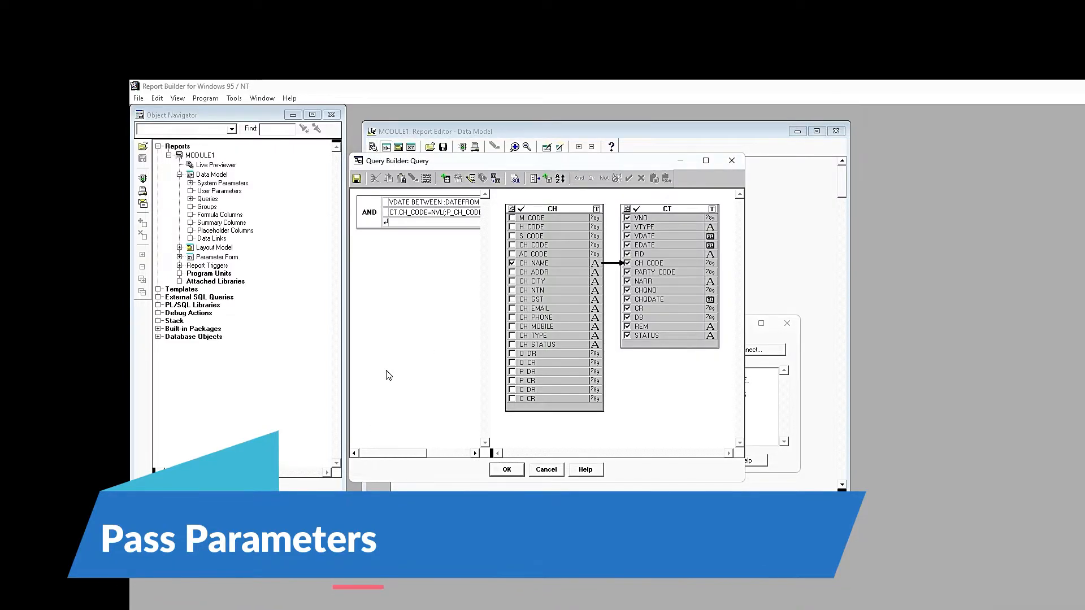
left_click(419, 224)
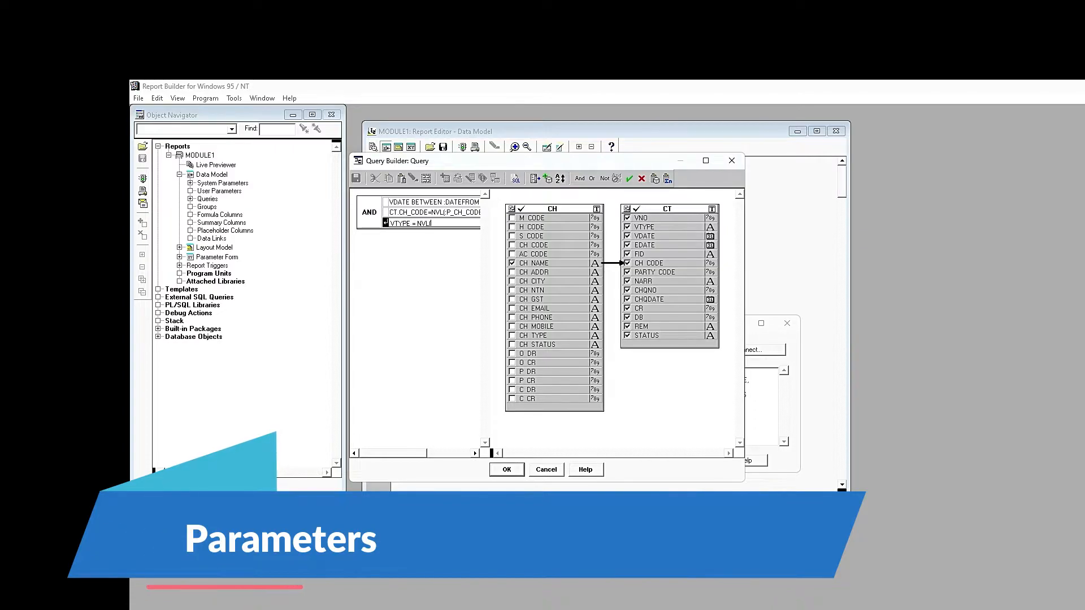
type("VTYPE = NVL(:P_VTYPE,")
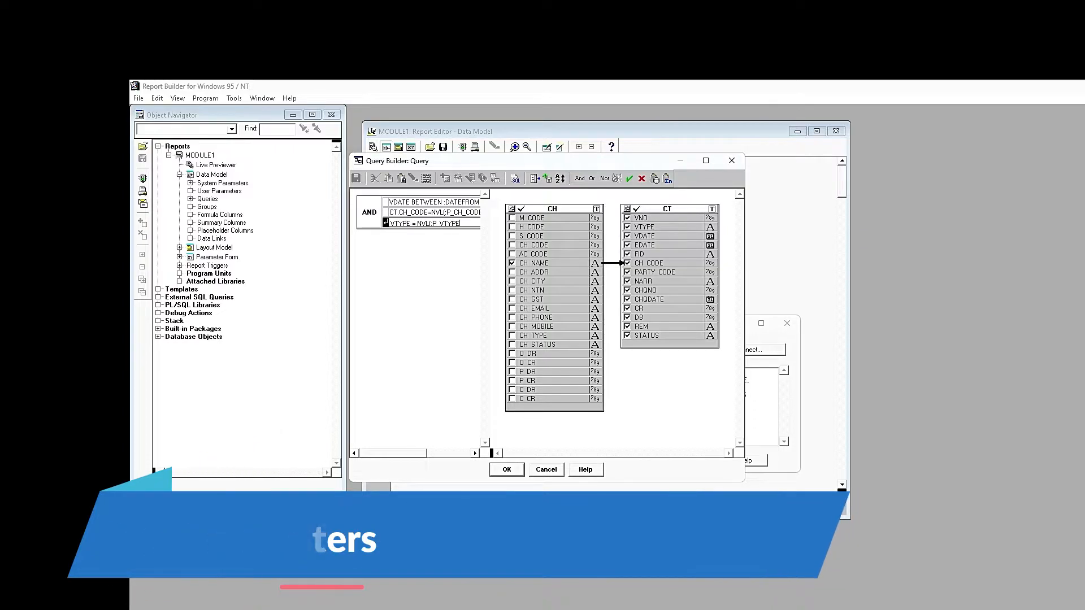
type(" CT.VT")
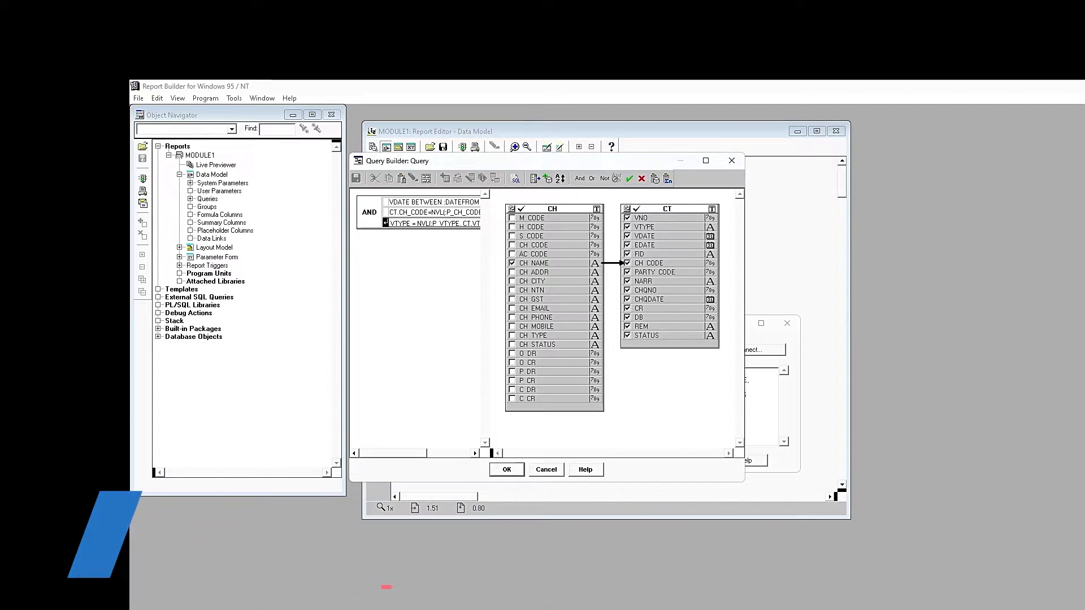
key("Return")
key("Return")
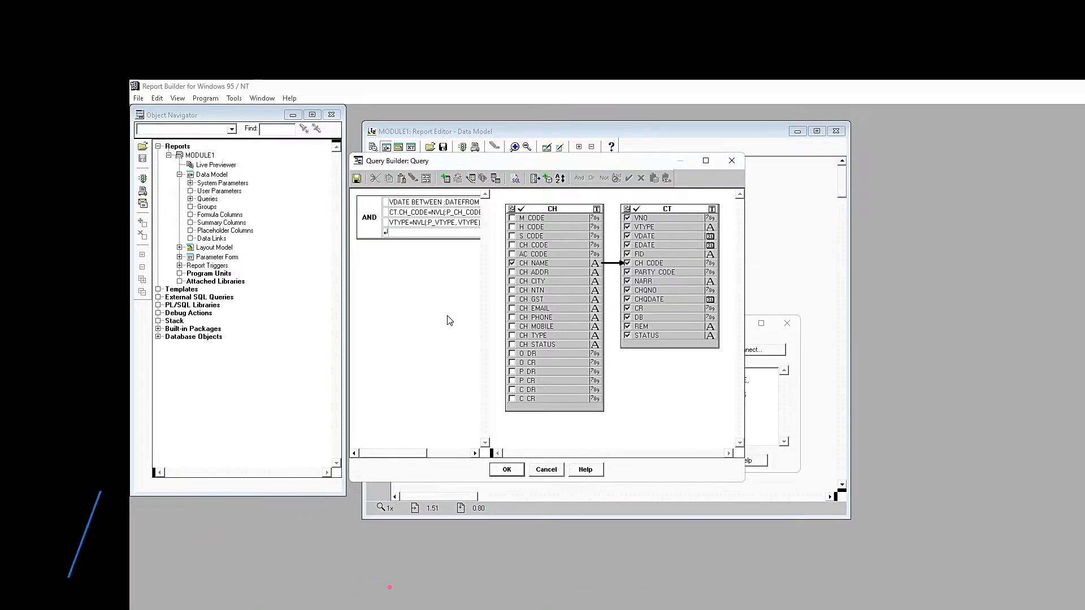
- Append ORDER BY VDATE, CT.ROWID to the SQL query statement and accept it
left_click(511, 471)
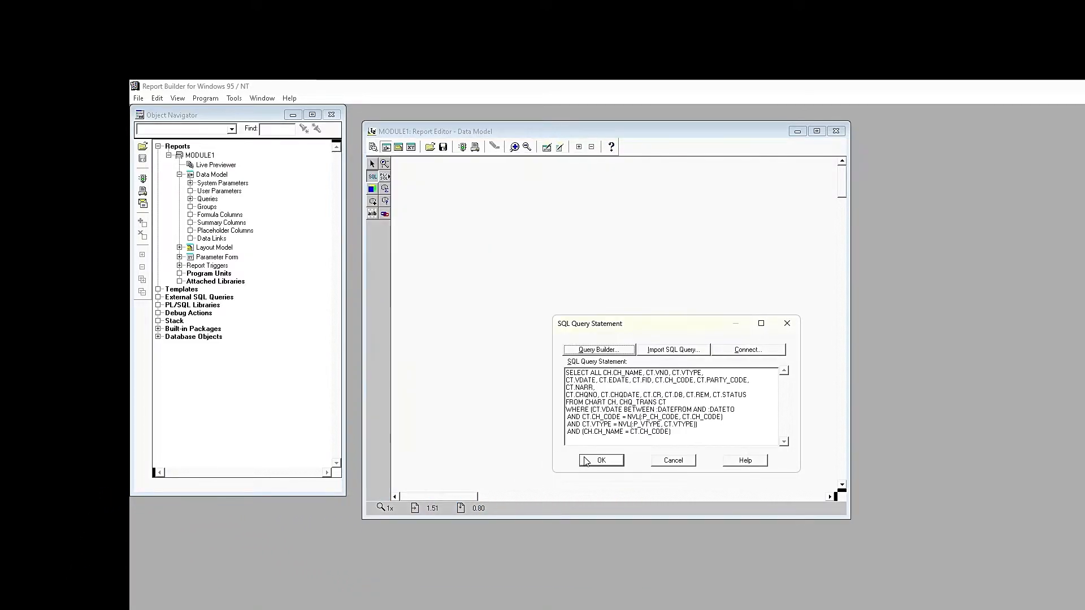
type("ORD")
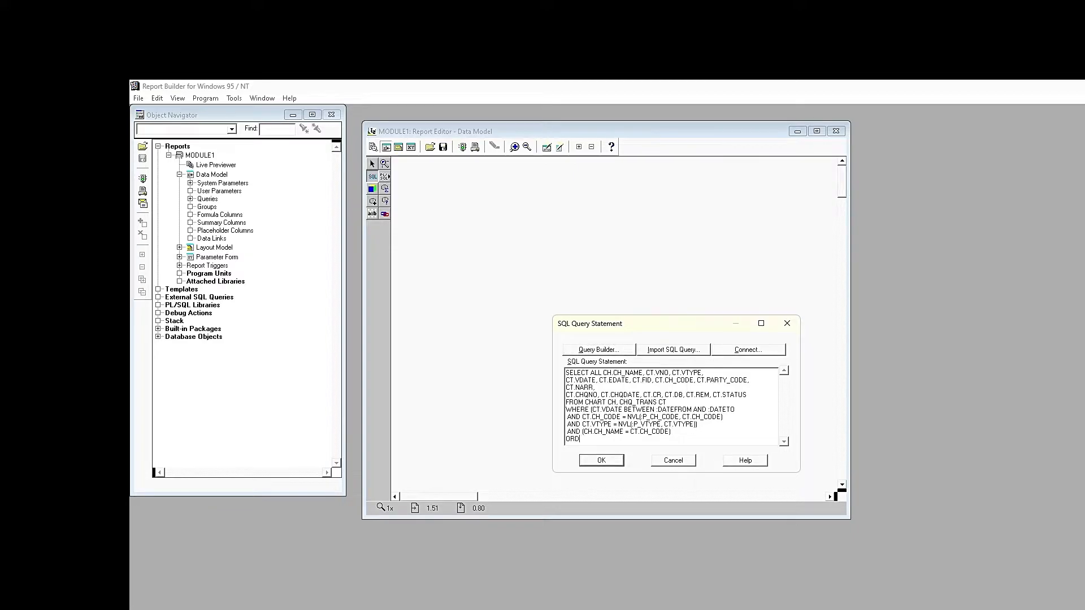
type("ER BY VDATE,CT.")
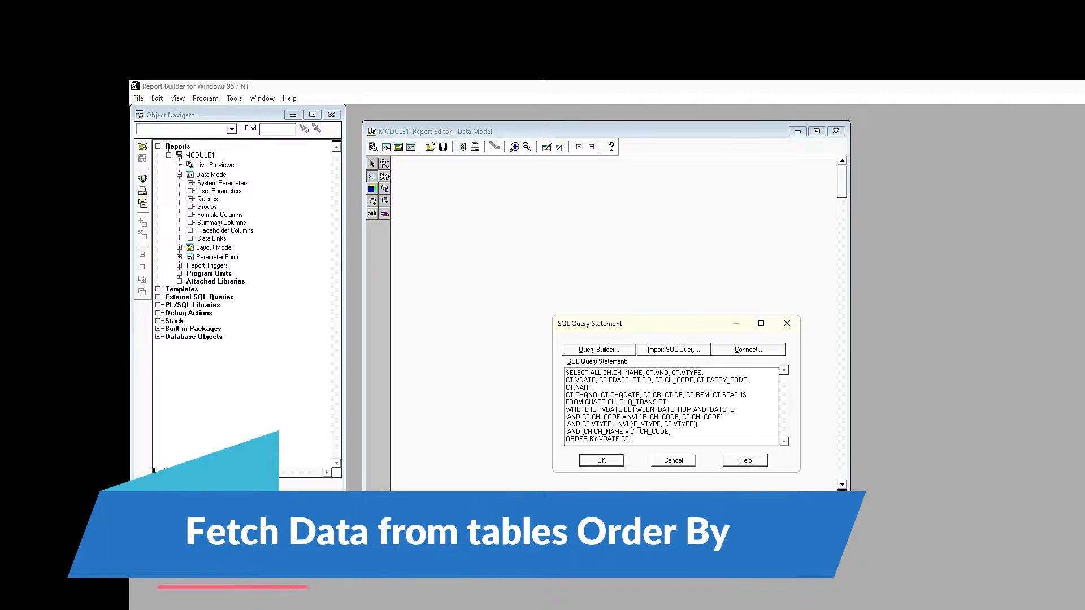
type("ROWID")
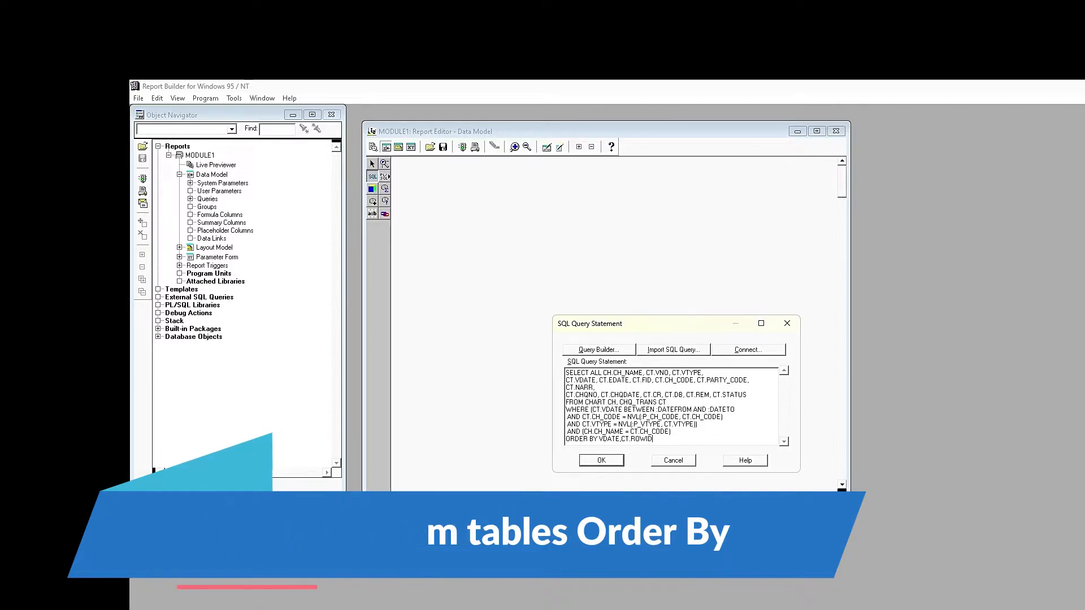
left_click(601, 460)
- Enlarge the G_CH_NAME group box and rename the group to MAIN
left_click(624, 419)
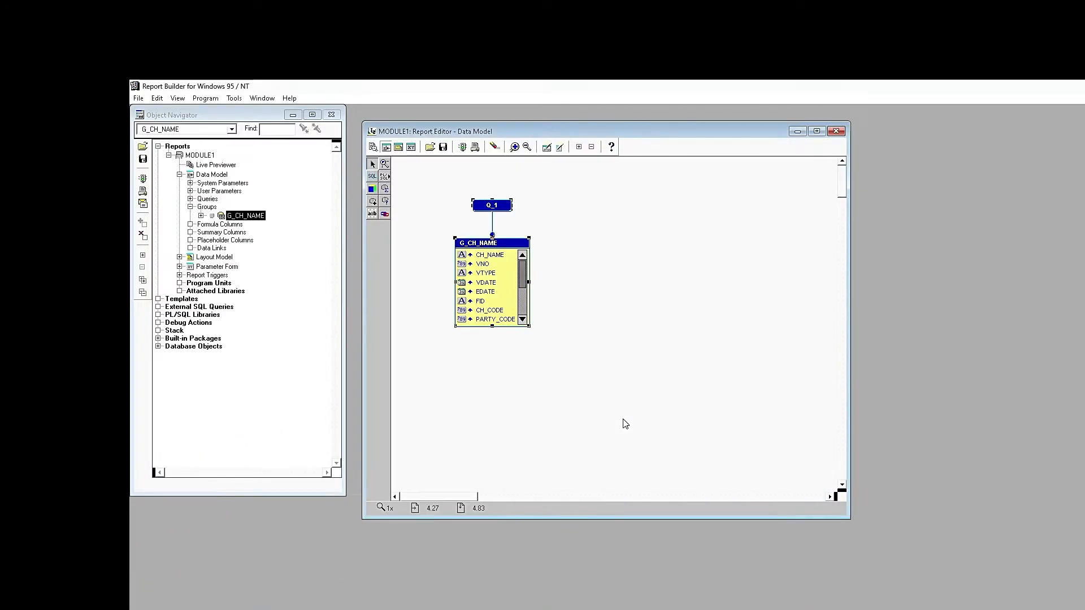
left_click_drag(492, 326, 493, 419)
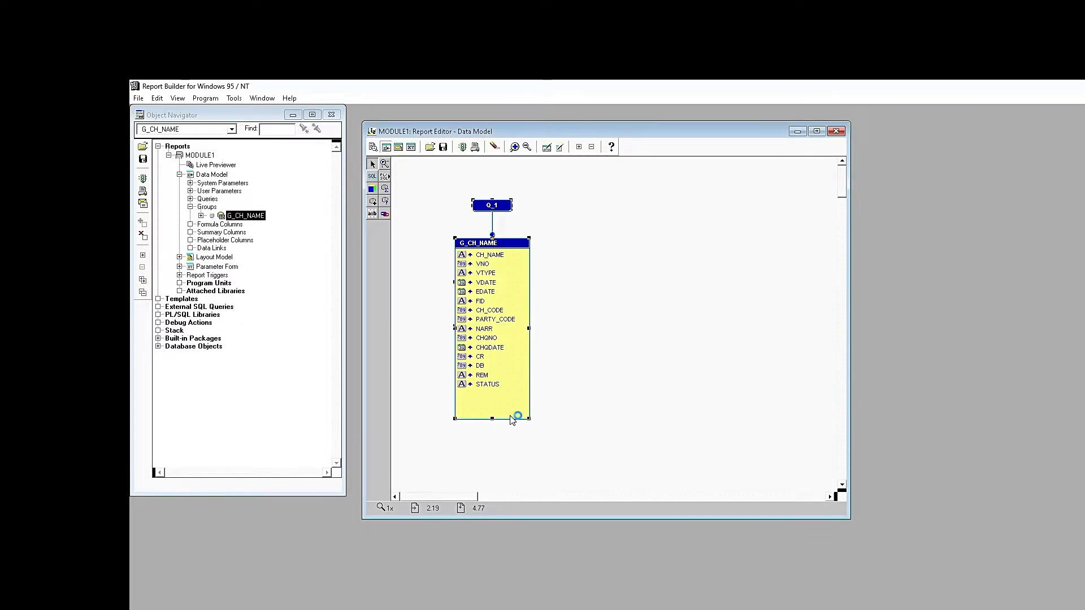
right_click(470, 247)
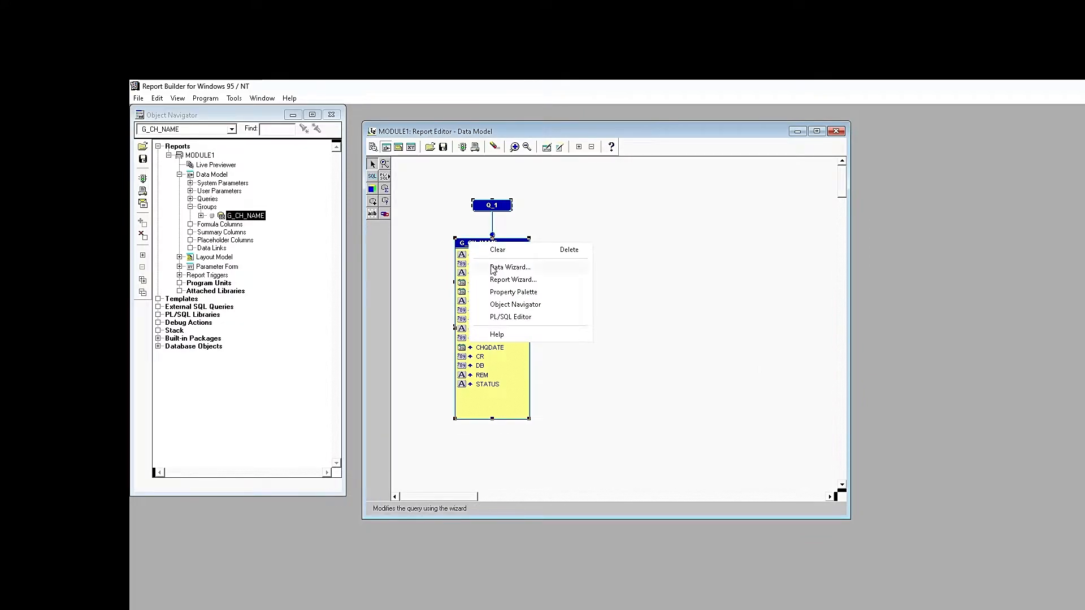
left_click(500, 287)
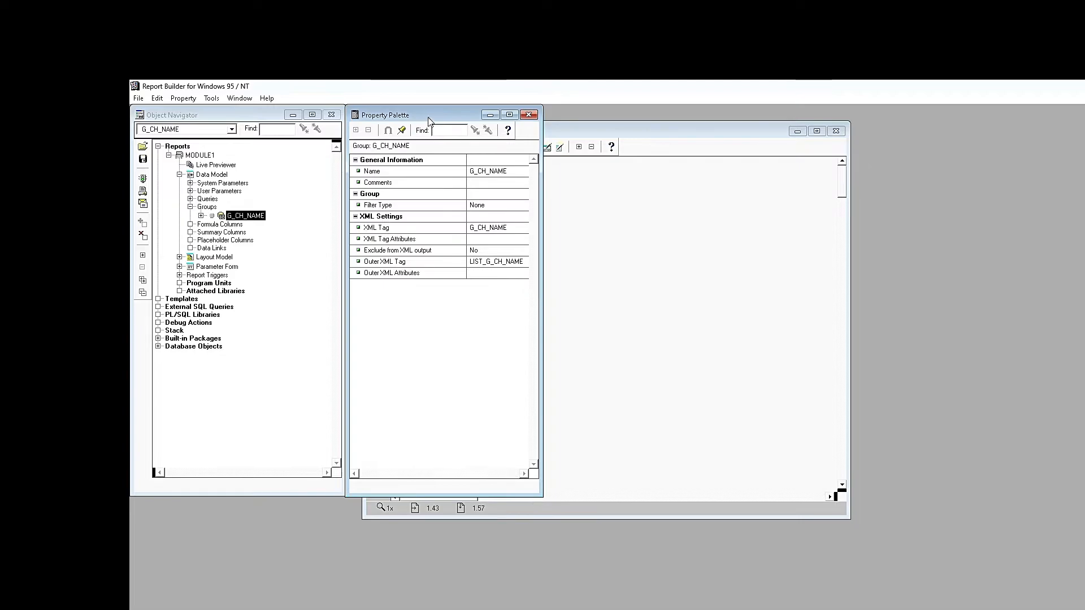
left_click_drag(428, 121, 857, 144)
type("MAIN")
key("Return")
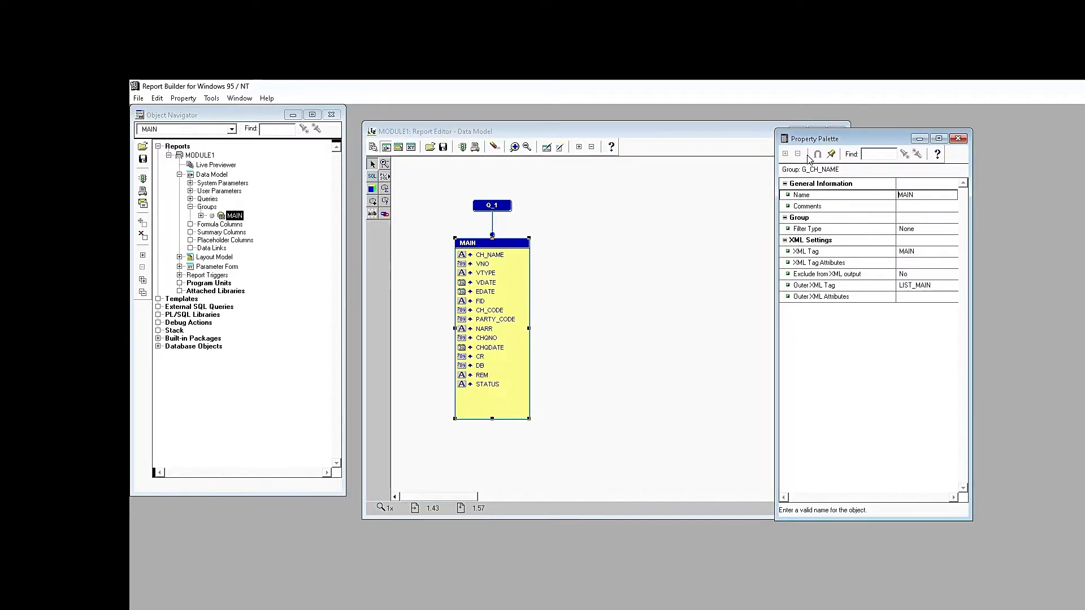
- Rename the report module to CHQ_VOUCHAR and set its units to Centimeter
left_click(192, 156)
left_click(937, 196)
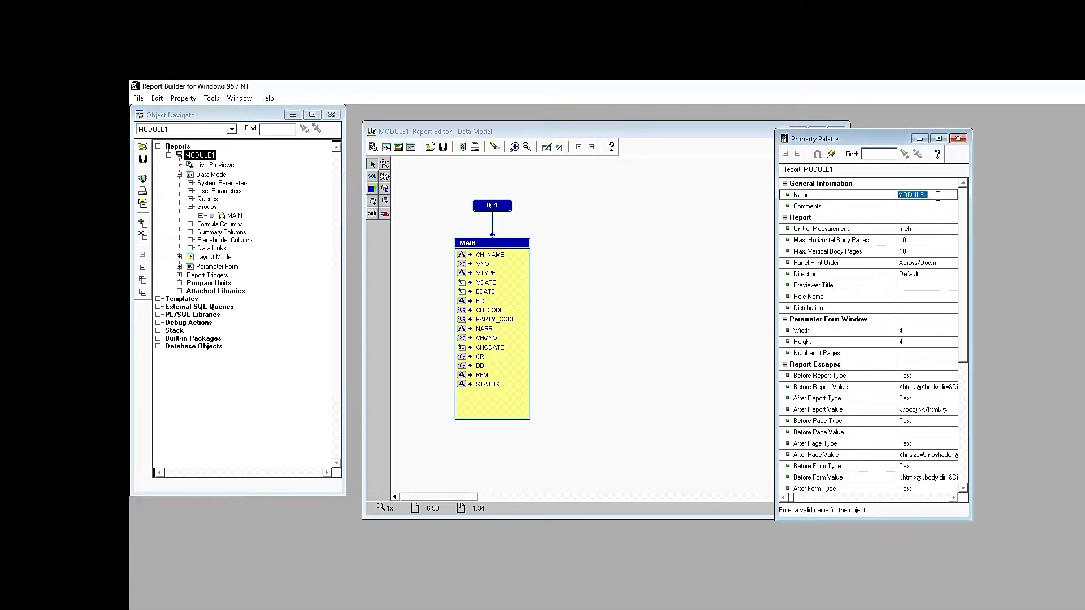
type("CHQ_VOUCHAR")
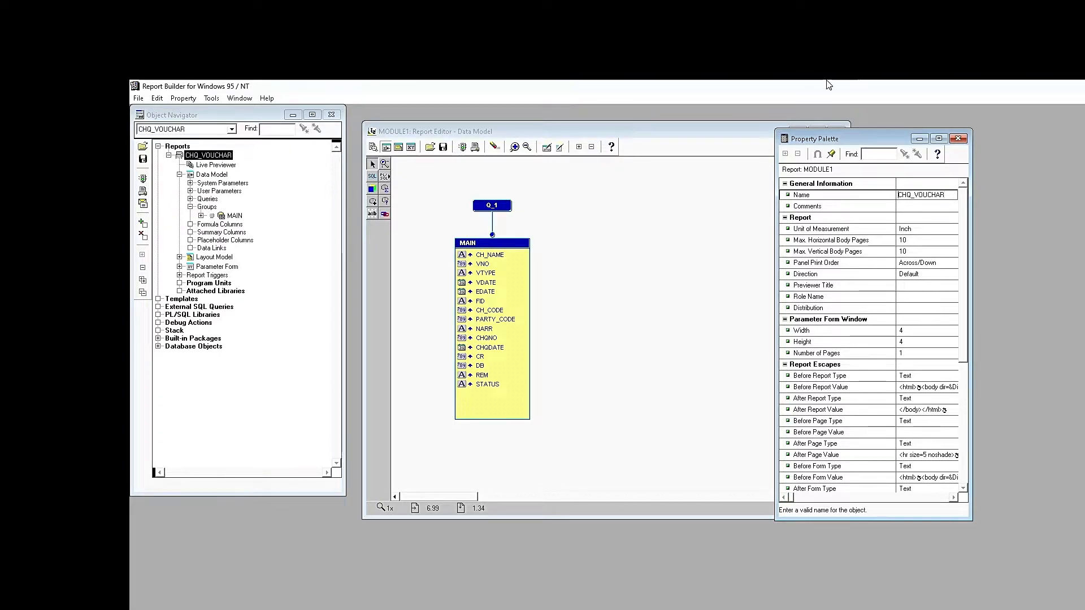
double_click(919, 229)
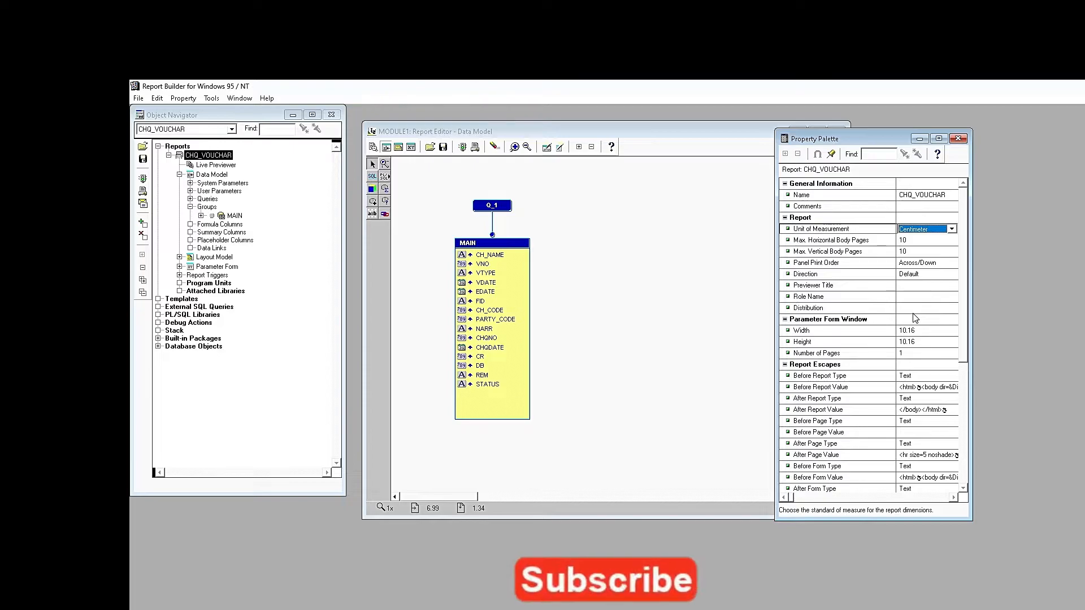
left_click(332, 304)
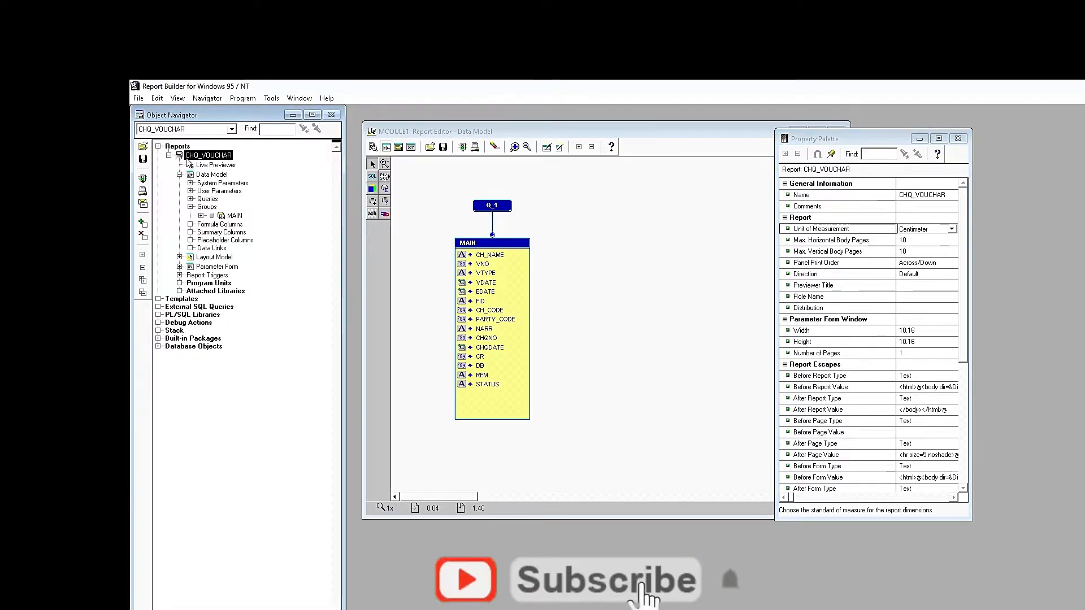
- Save the report as CHQ_VOUCHAR.rdf in the FINANCE\REPORTS folder on drive D
left_click(145, 160)
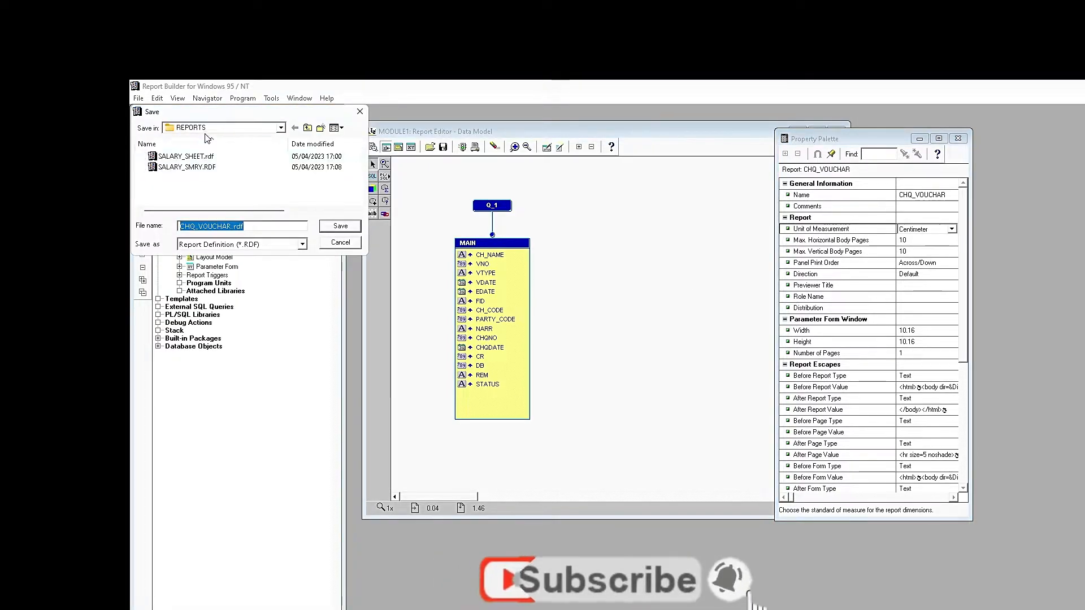
left_click(206, 130)
left_click(202, 274)
left_click(180, 177)
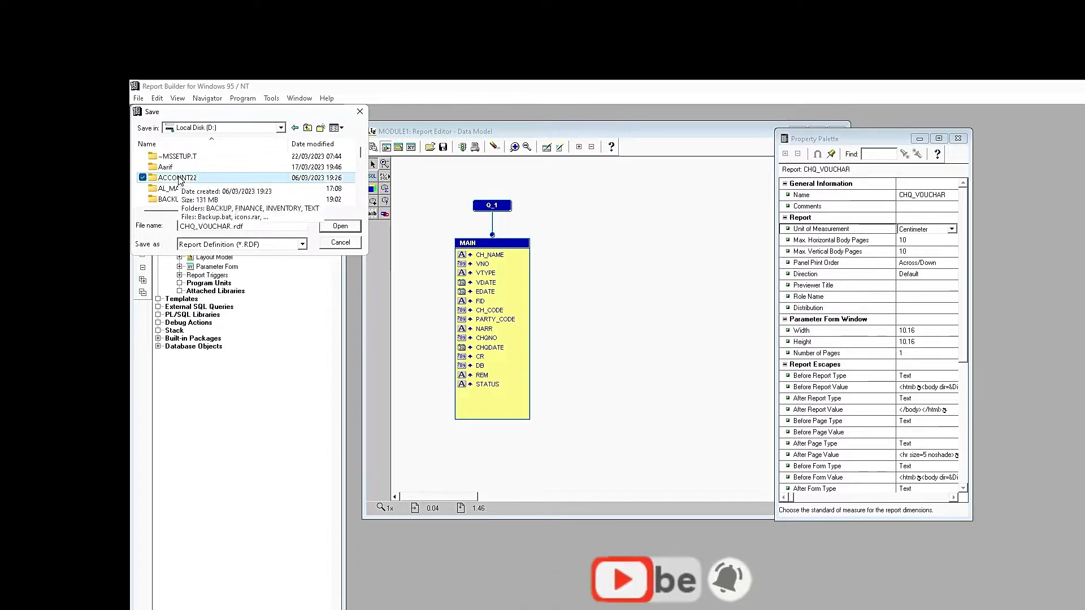
key("c")
double_click(205, 179)
double_click(172, 166)
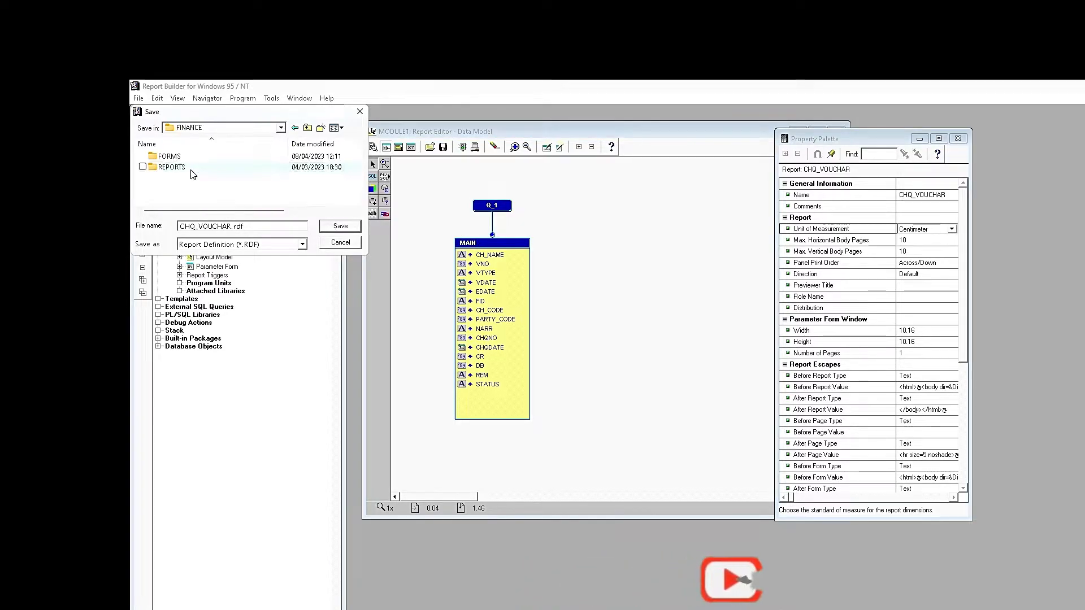
double_click(188, 168)
left_click(339, 226)
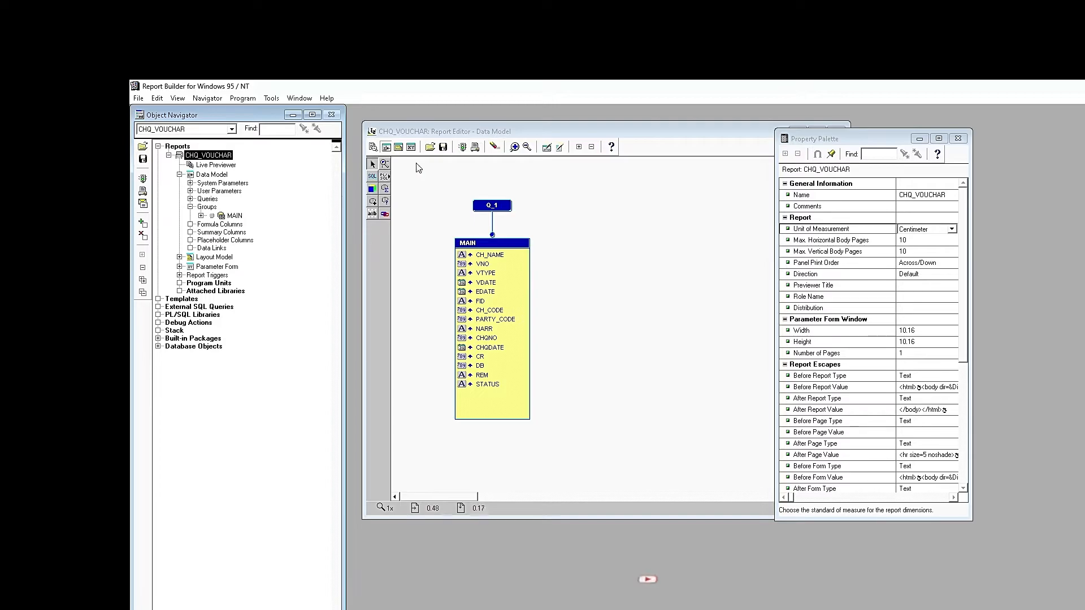
left_click(447, 133)
- Draw a full-width repeating frame across the top of the layout
left_click(398, 149)
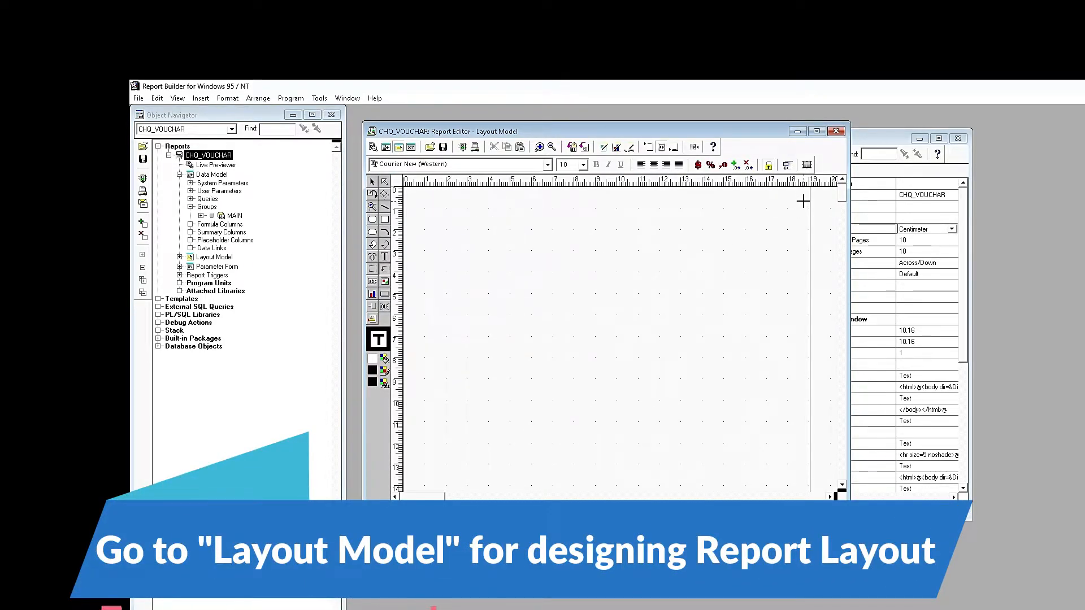
left_click_drag(808, 198, 398, 212)
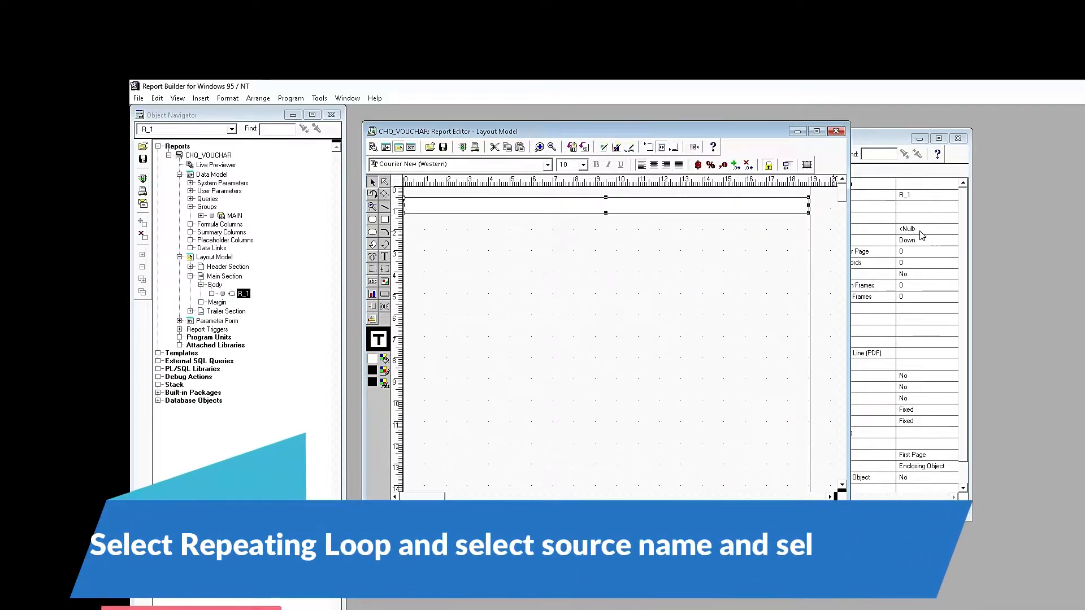
left_click_drag(882, 138, 964, 140)
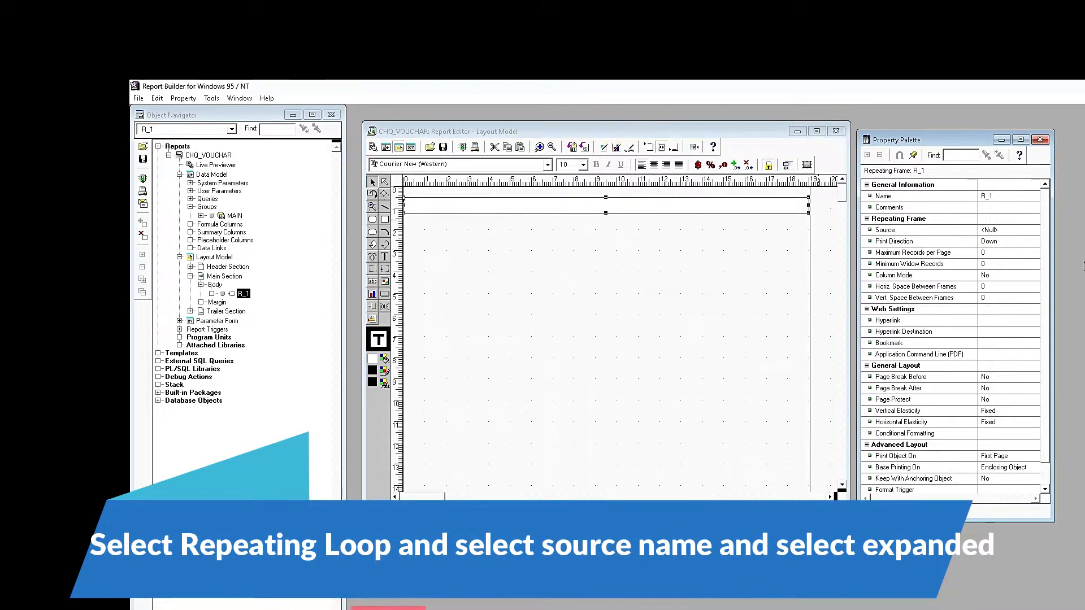
- Set the repeating frame's source to MAIN and both elasticities to Expand
left_click(1025, 231)
left_click(1002, 249)
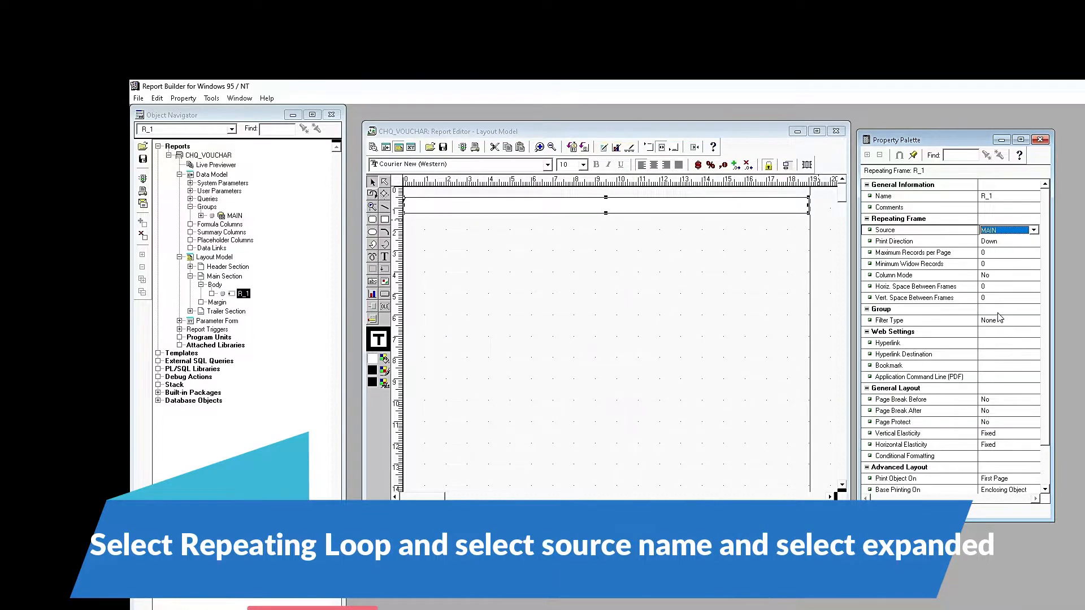
left_click(1003, 434)
left_click(1018, 445)
left_click(1033, 445)
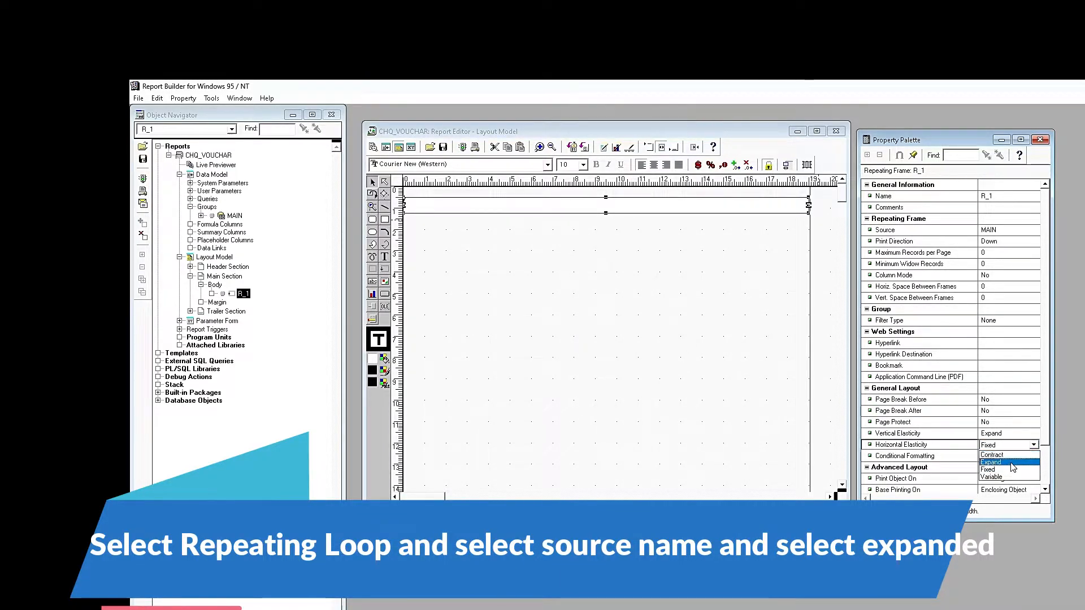
left_click(1004, 461)
left_click(675, 307)
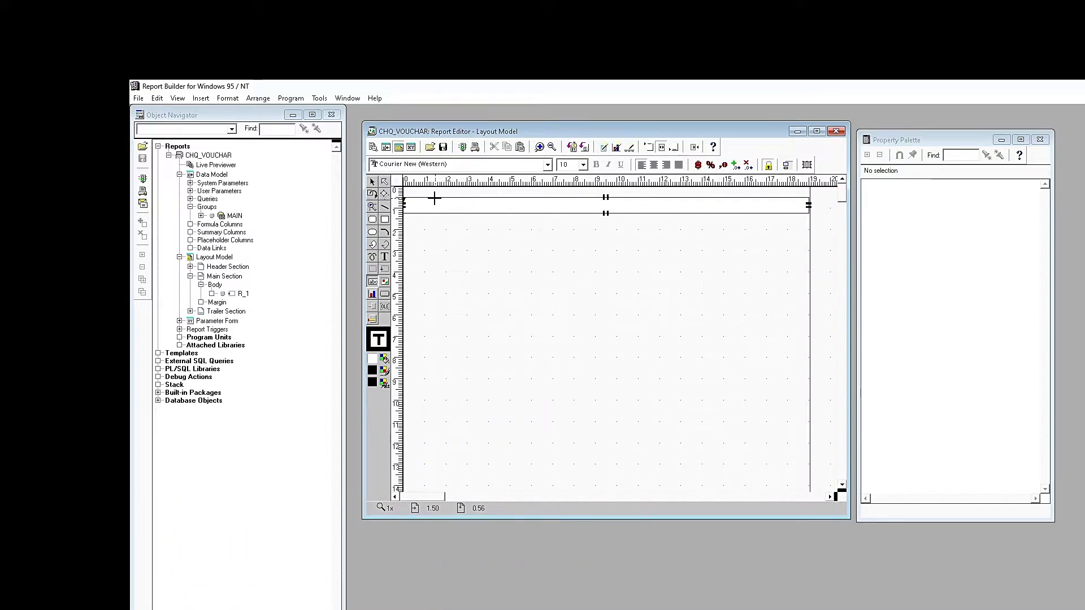
- Draw a field at the frame's left and source it from VNO
left_click_drag(403, 208, 403, 208)
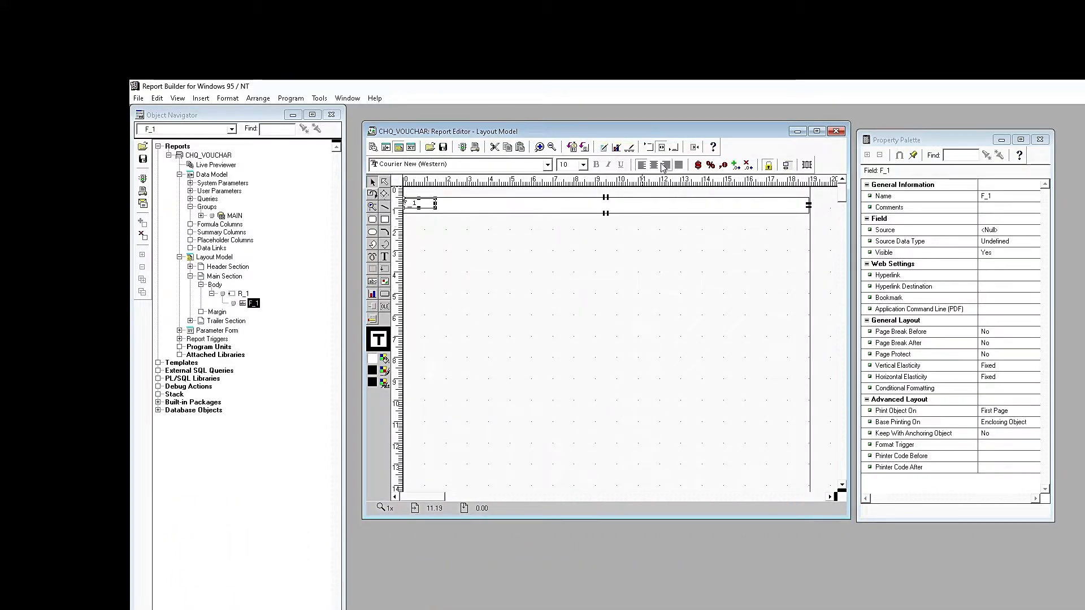
left_click(994, 196)
type("GPN")
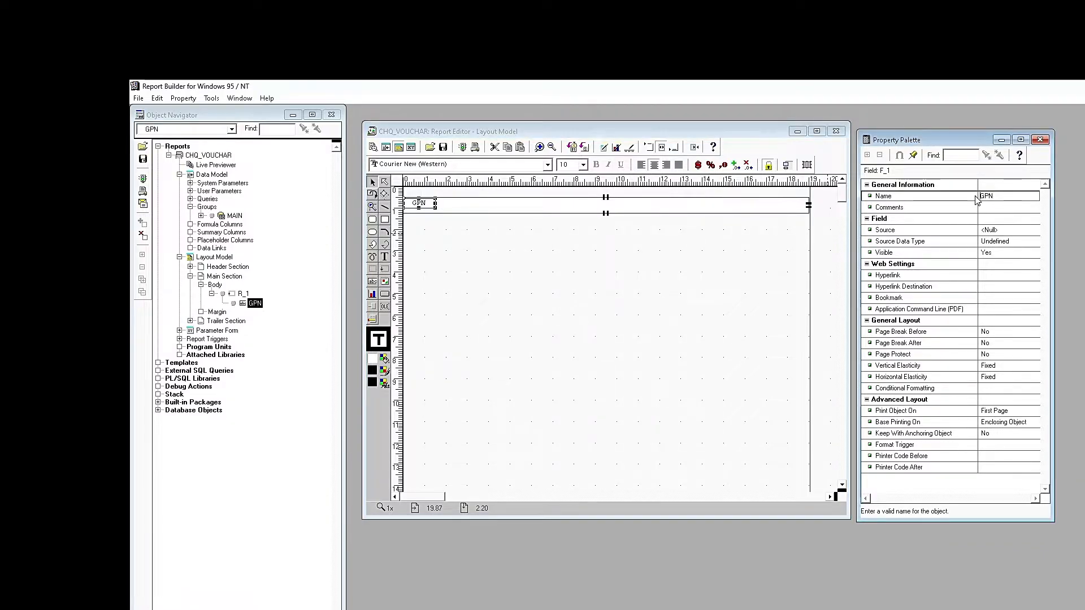
left_click(999, 230)
scroll(1000, 232, "down", 8)
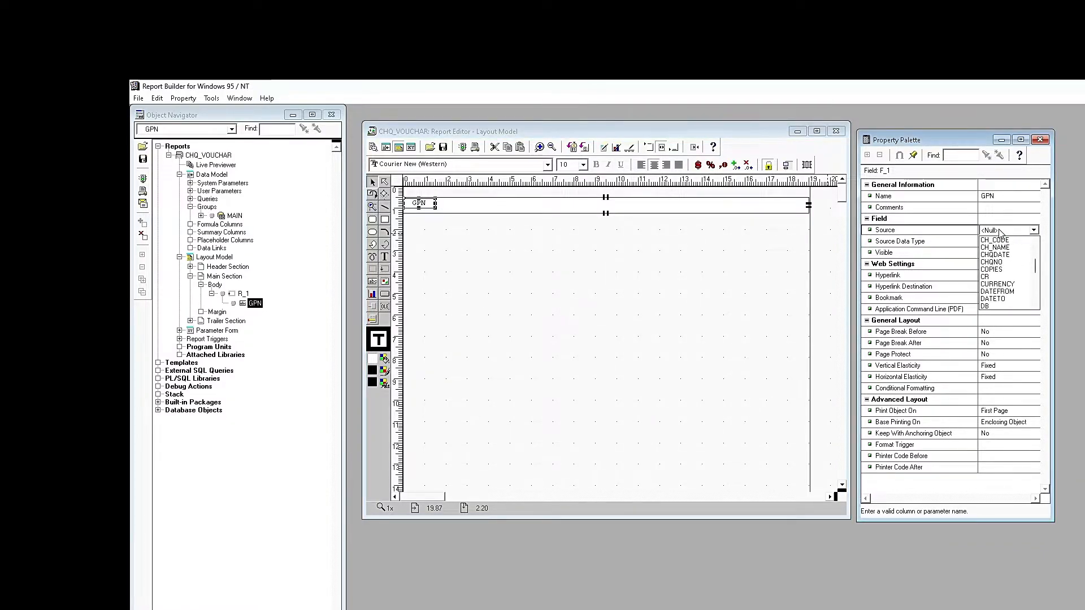
scroll(1000, 232, "up", 5)
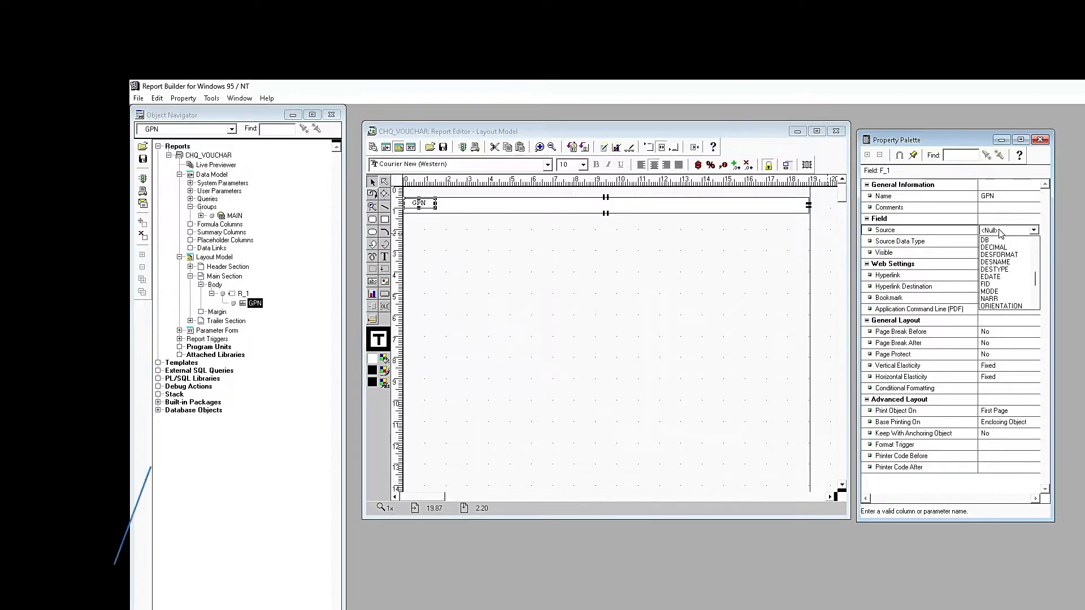
scroll(1000, 248, "down", 5)
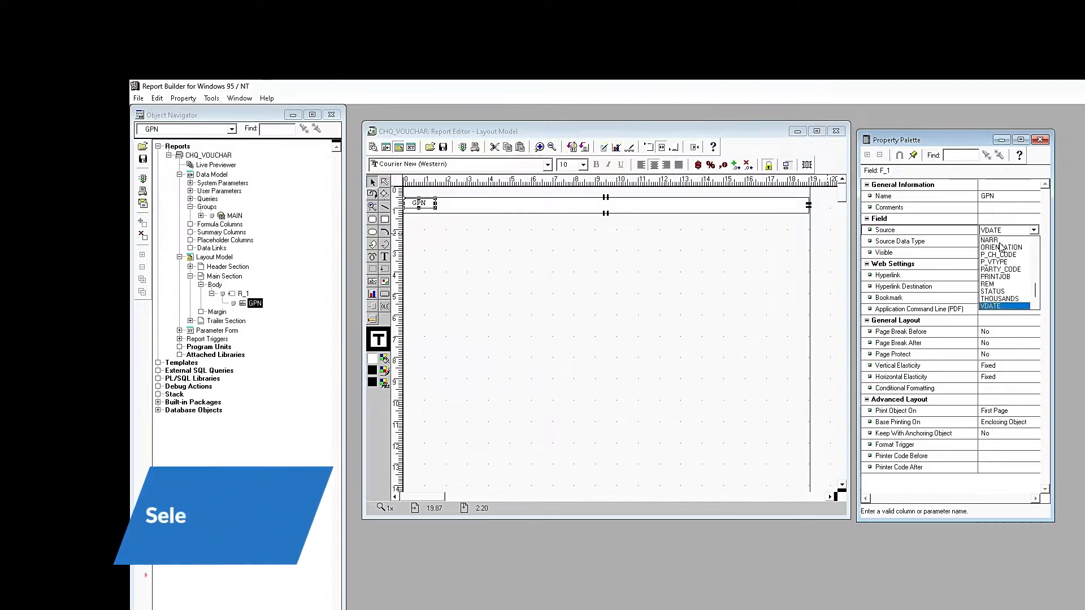
left_click(1010, 201)
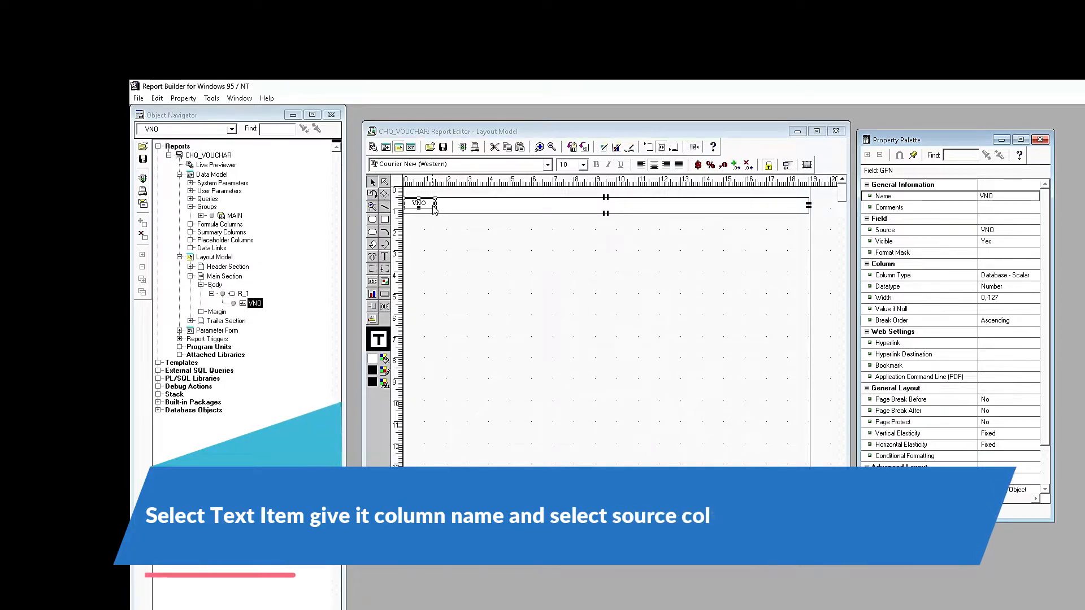
- Duplicate VNO into a VDATE field sourced from VDATE with DD-MON-RR format mask
left_click(437, 208)
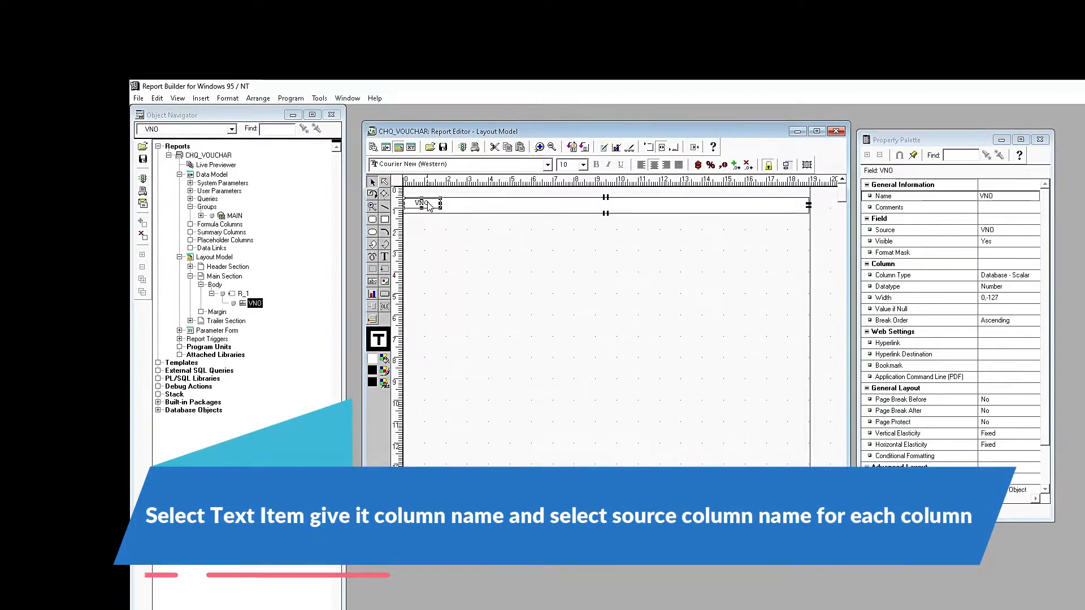
key("ctrl+d")
left_click_drag(427, 202, 464, 207)
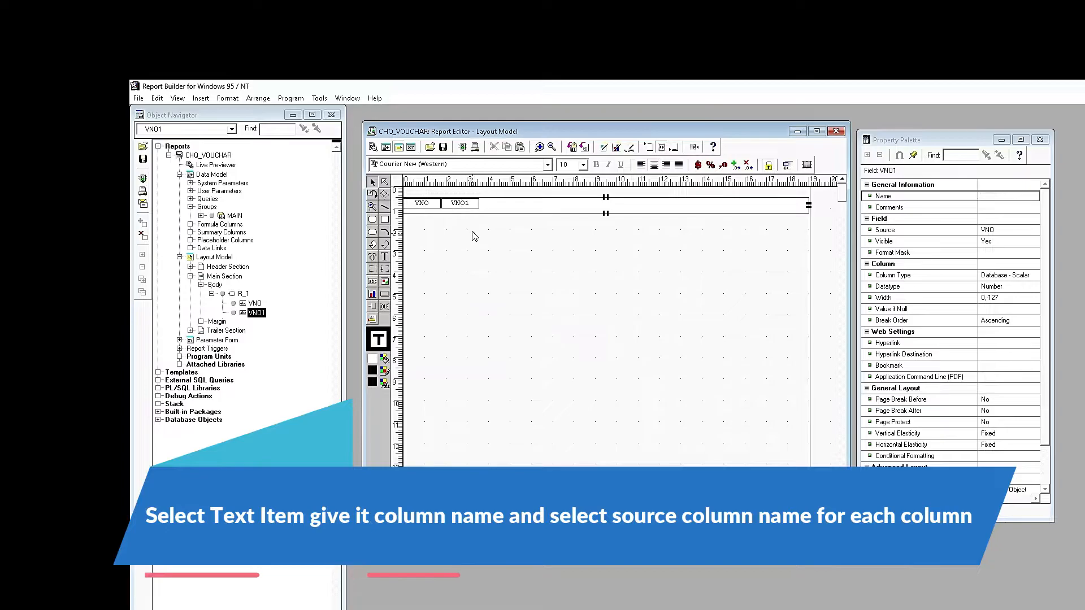
left_click(1006, 196)
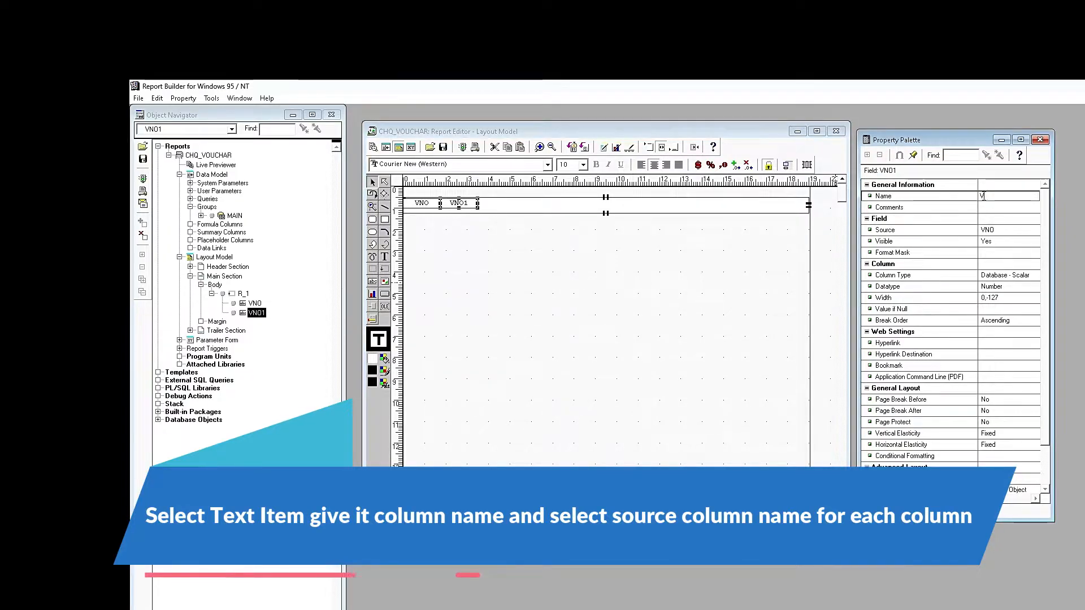
type("VDATE")
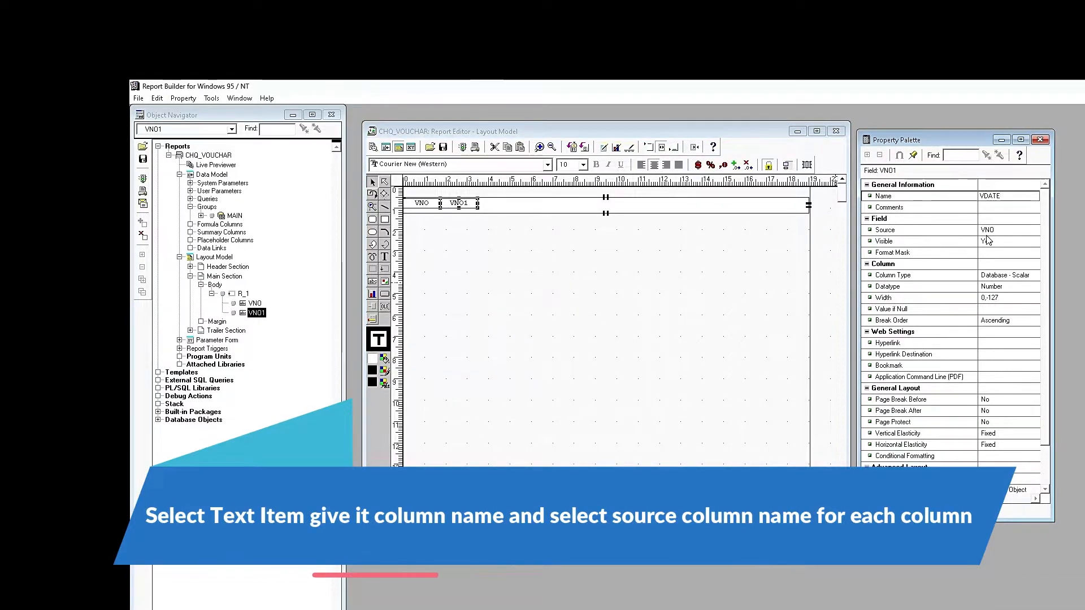
left_click(997, 229)
left_click(994, 291)
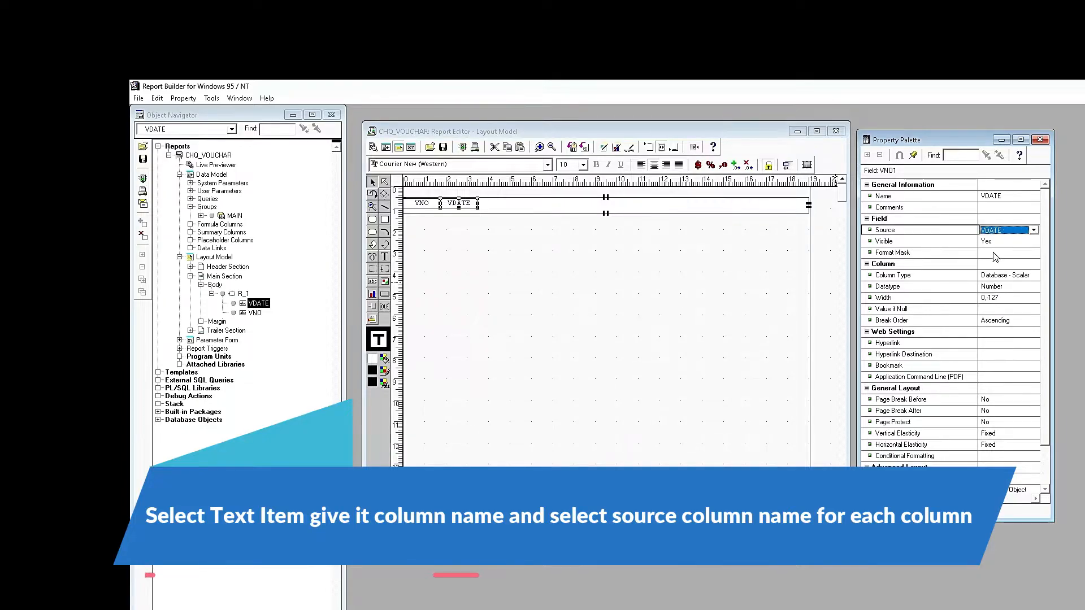
left_click(995, 255)
type("DD-MON-RR")
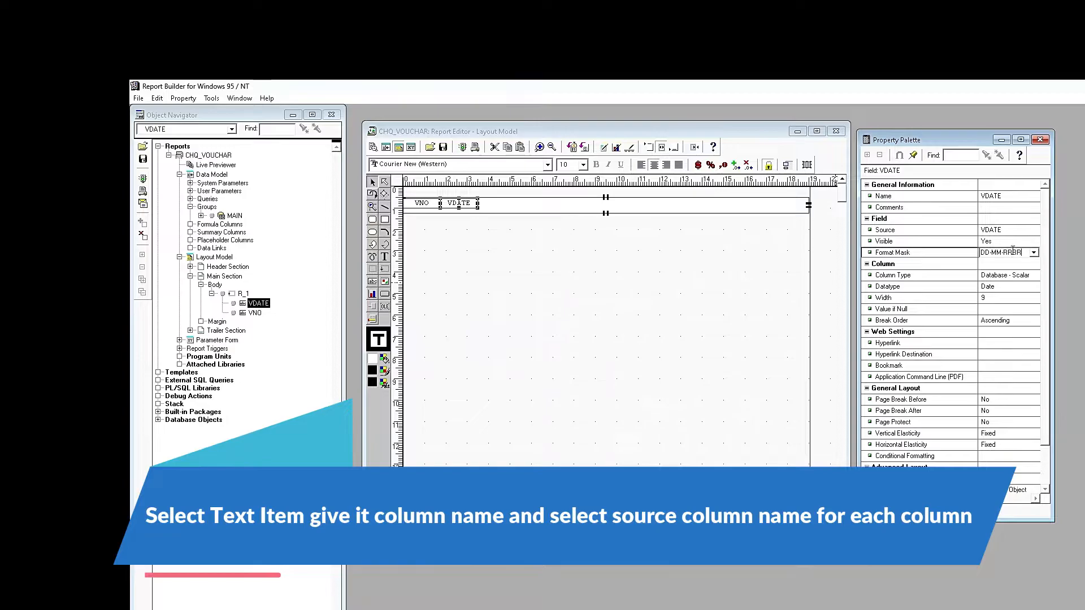
- Duplicate the VDATE field into VDATE1 and place it beside VDATE
left_click(468, 205)
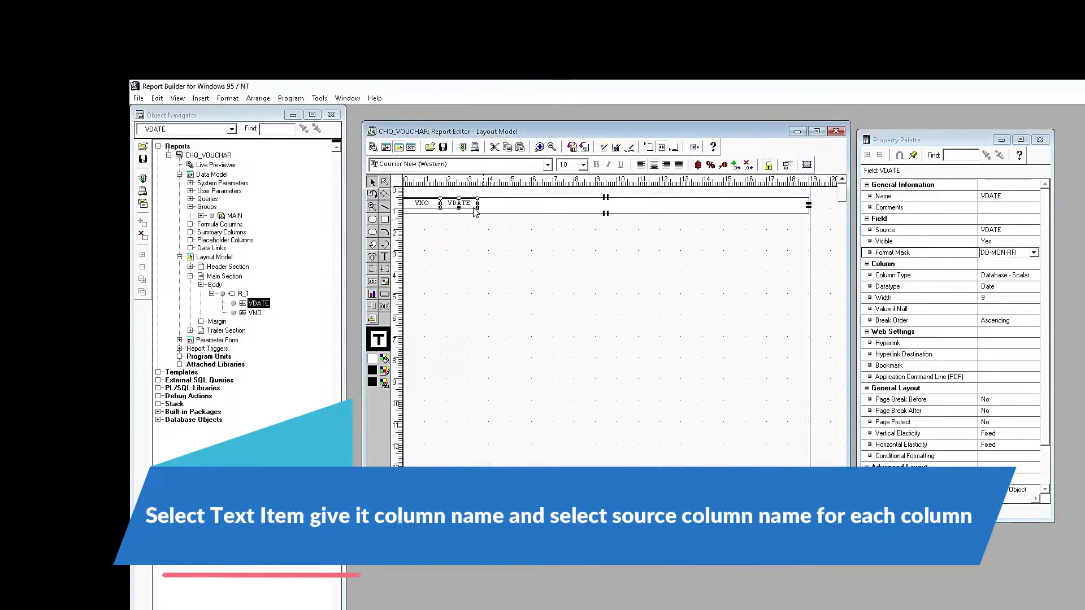
key("ctrl+d")
left_click_drag(485, 204, 393, 187)
- Align VNO and VDATE with VDATE1 and widen VDATE1 to the right
key("Up")
left_click(476, 218)
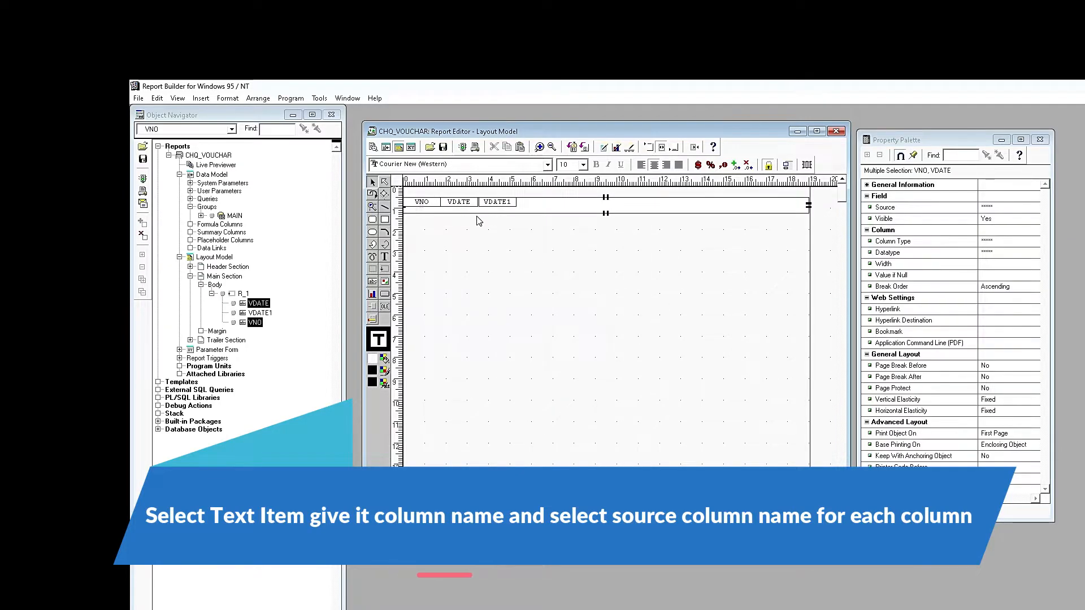
left_click(499, 207)
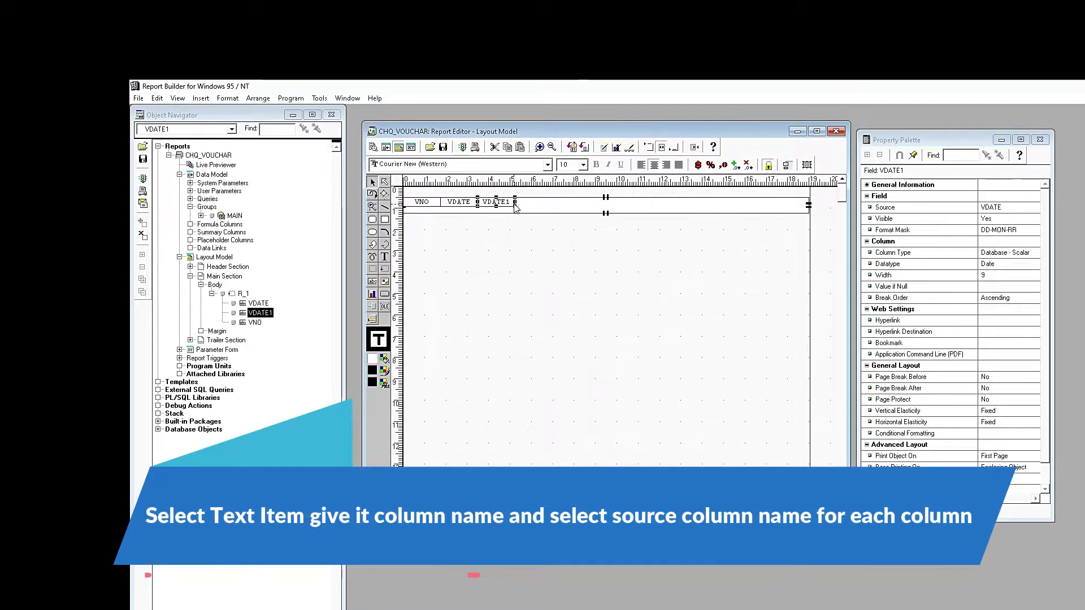
left_click_drag(517, 206, 594, 208)
- Rename the widened field CH_NAME and source it from the CH_NAME column
left_click(1009, 220)
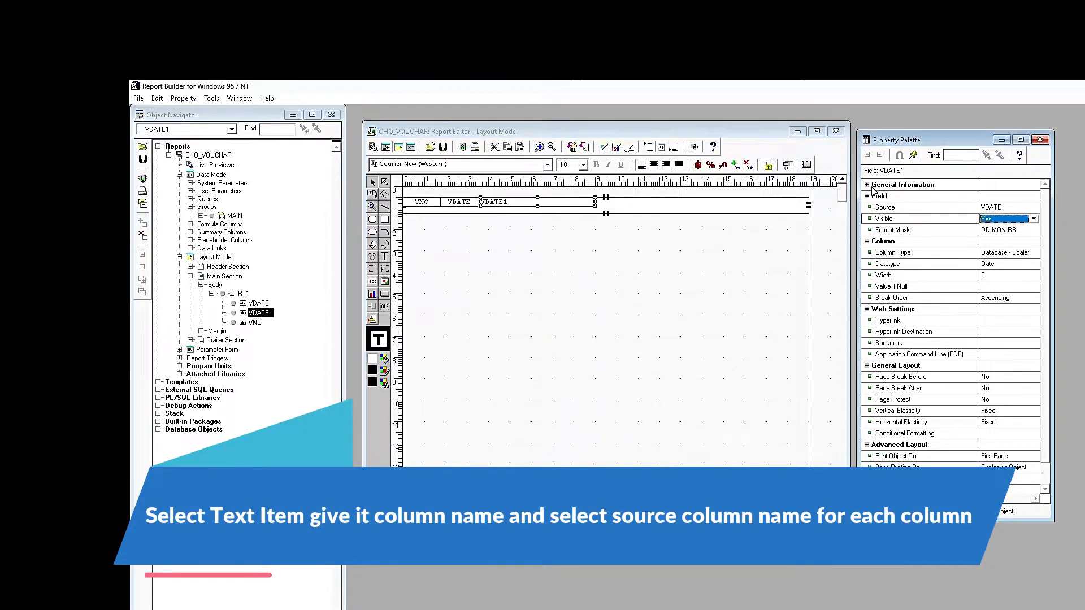
double_click(1009, 186)
left_click(1009, 196)
type("CH_NAM")
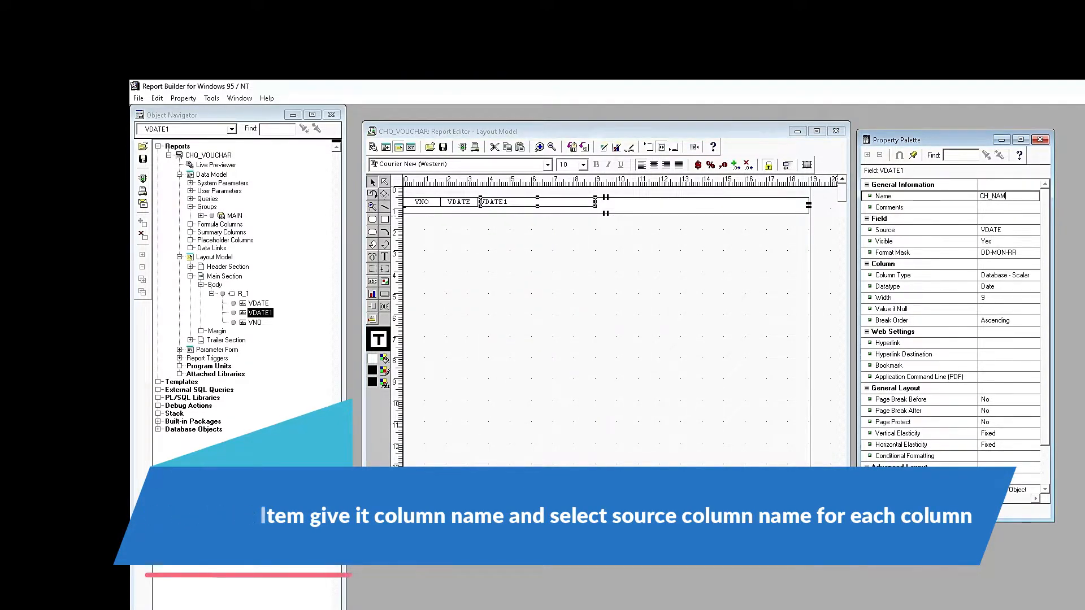
type("E")
key("Return")
left_click(989, 231)
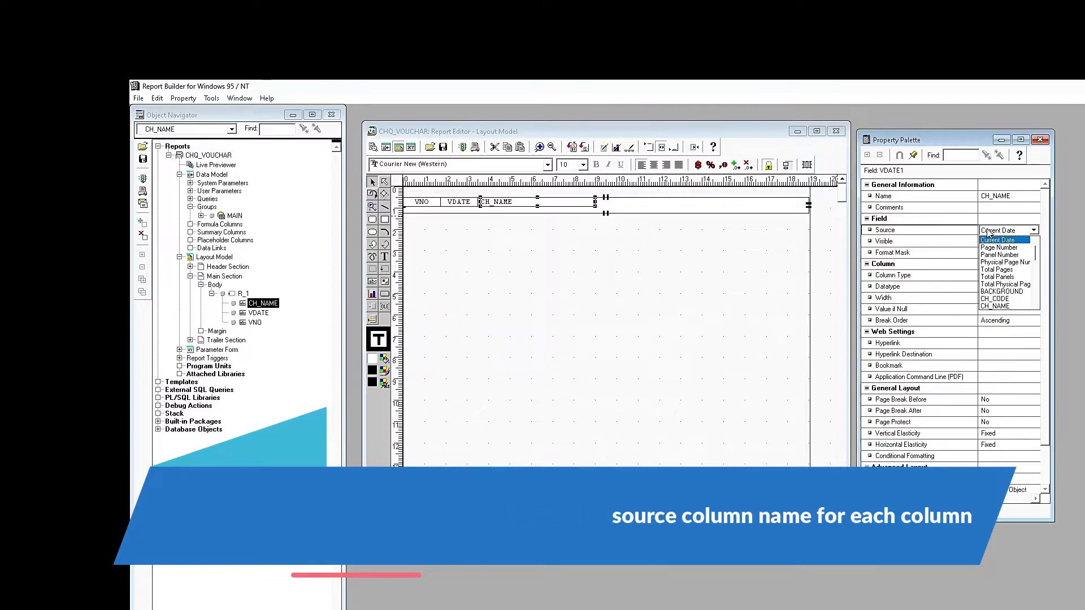
left_click(994, 305)
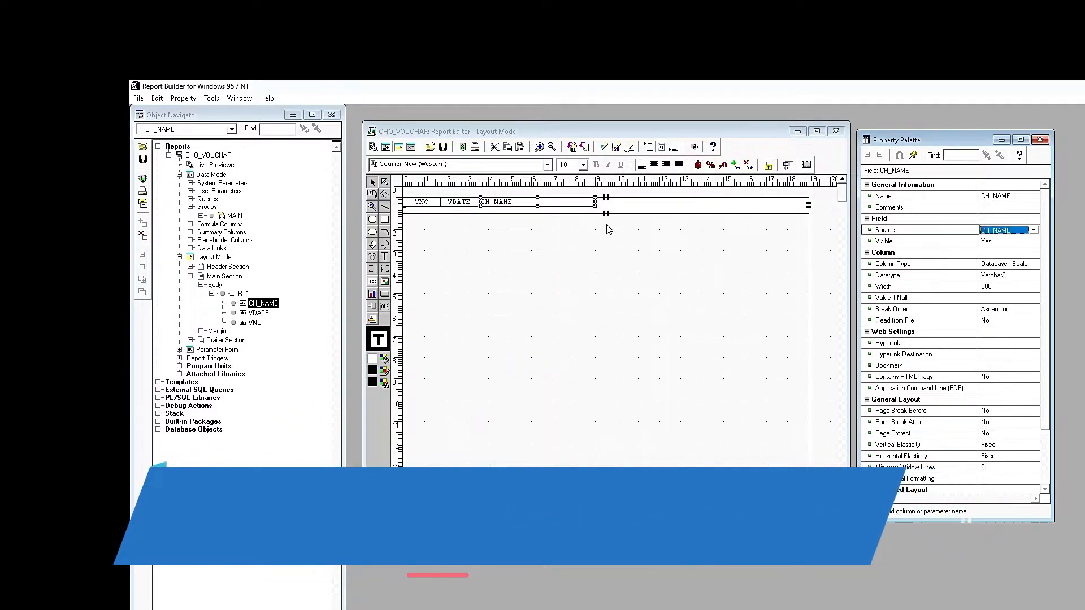
- Edit the VDATE field's format mask
left_click(458, 201)
left_click(998, 254)
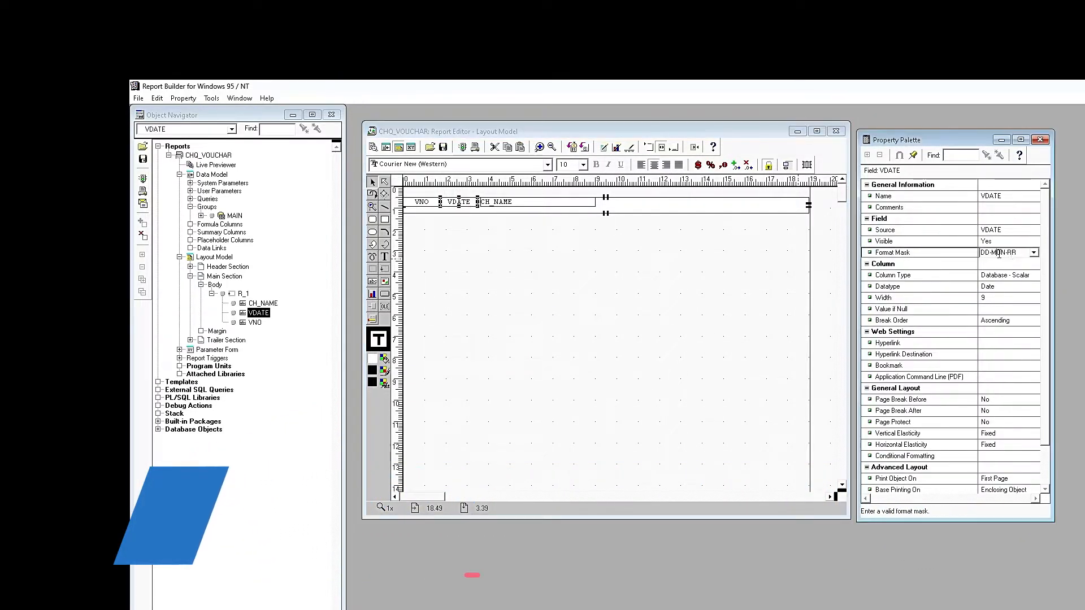
type("M")
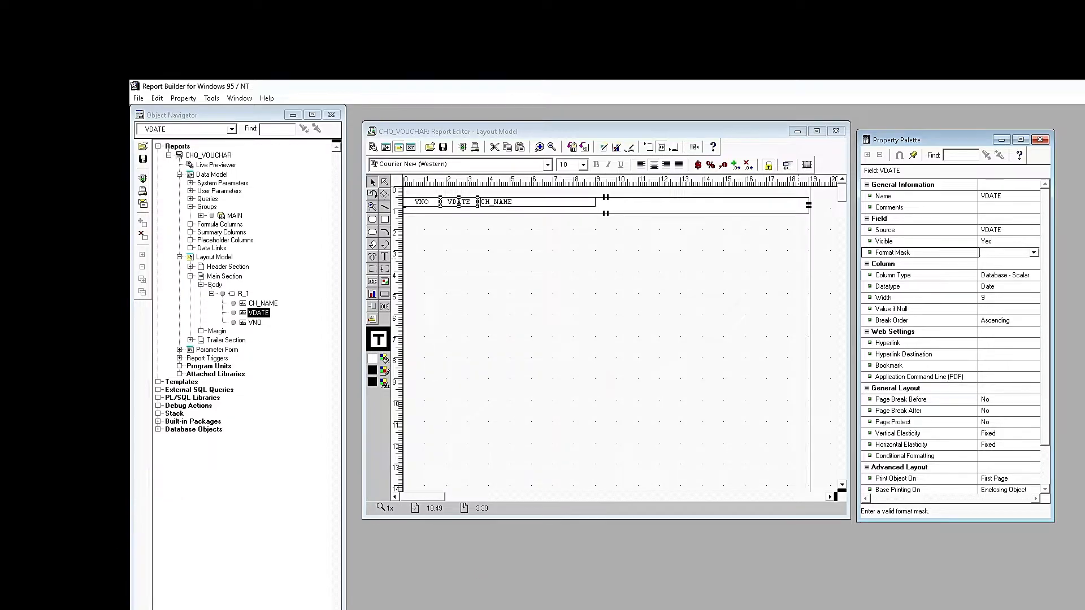
type("DD-")
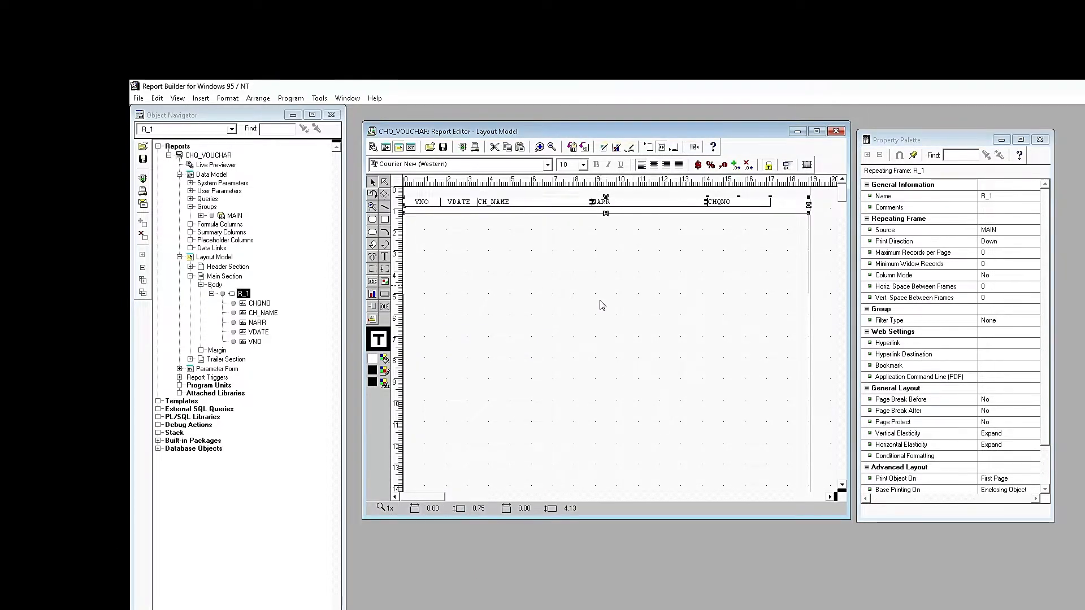
- Stack VDATE, CH_NAME, NARR and CHQNO under VNO in R_1, dismissing the REP-1886 error
mouse_move(463, 204)
left_mouse_down()
mouse_move(461, 226)
mouse_move(435, 233)
mouse_move(469, 224)
left_mouse_up()
left_click_drag(518, 204, 476, 242)
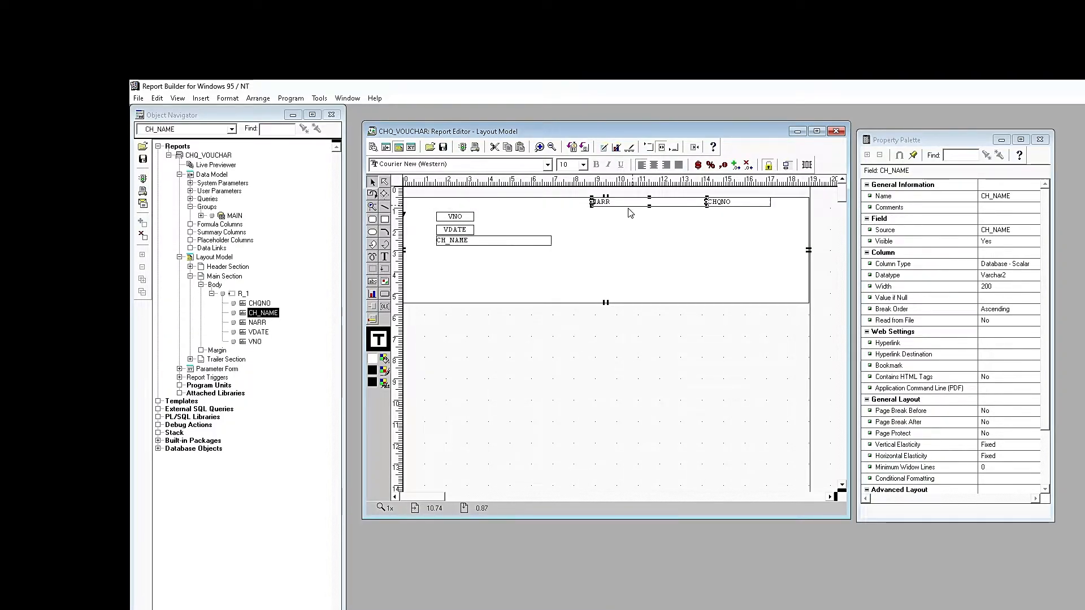
left_click_drag(628, 203, 476, 253)
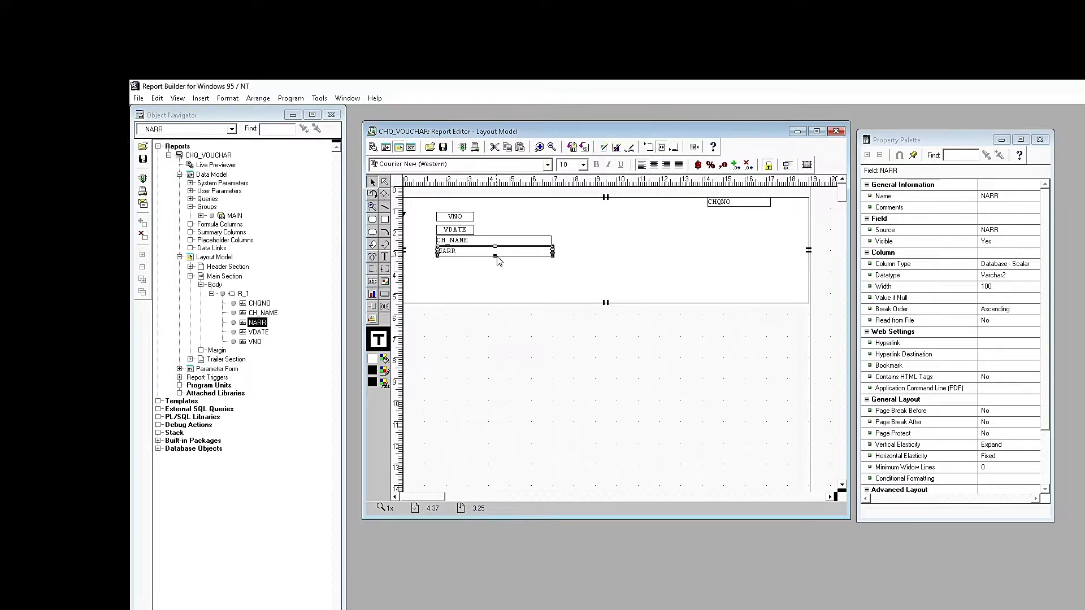
left_click(724, 208)
left_click(642, 418)
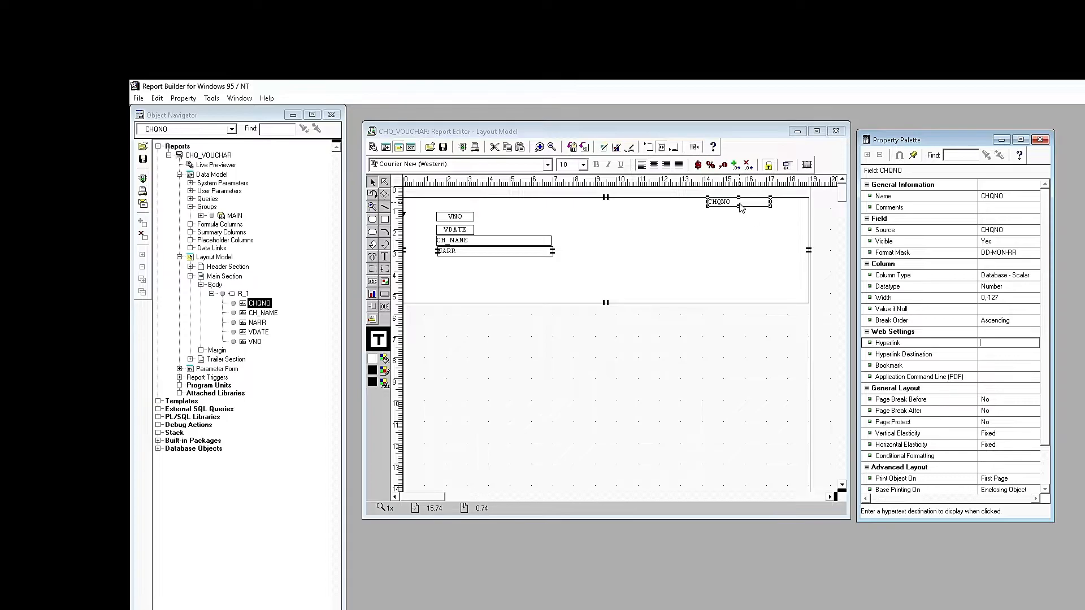
left_click_drag(740, 205, 472, 267)
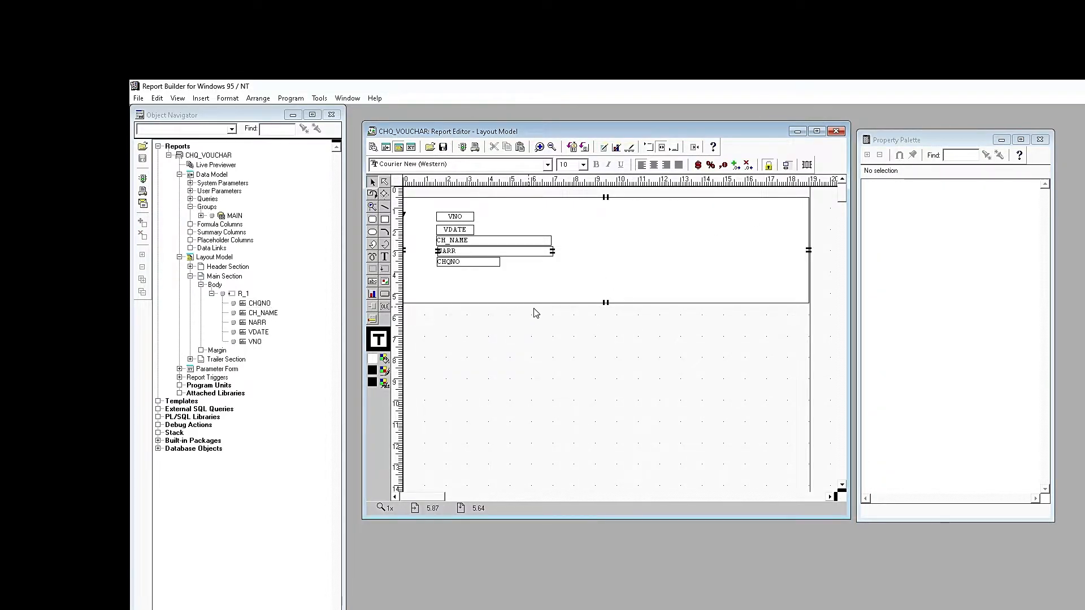
left_click(493, 263)
left_click(494, 283)
left_click(498, 263)
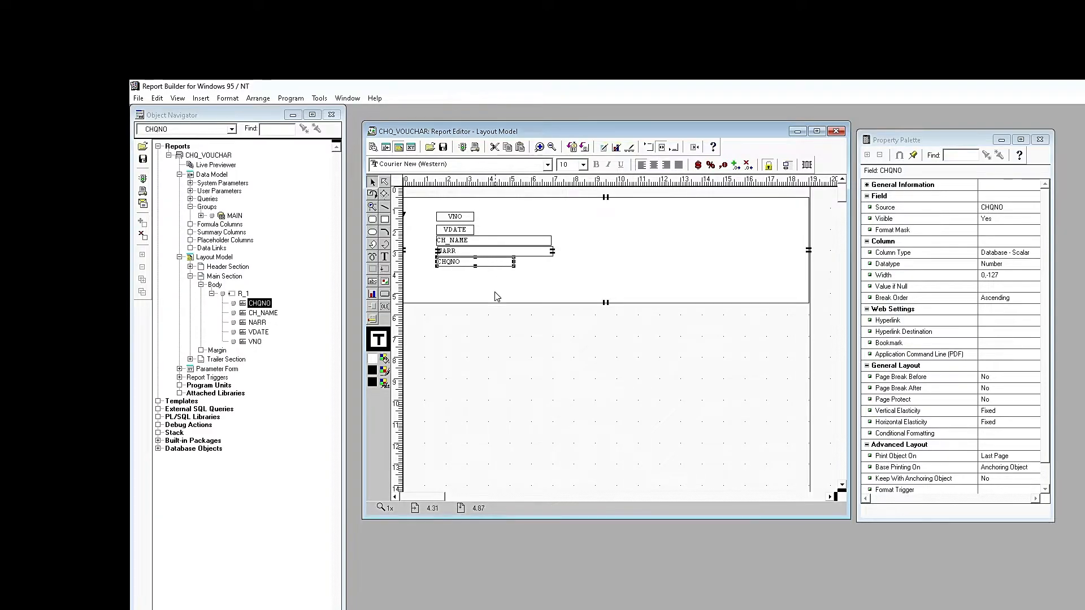
- Duplicate CHQNO below itself and make the copy a CHQDATE field sourced from CHQDATE
key("ctrl+d")
left_click_drag(482, 276, 483, 277)
left_click(506, 329)
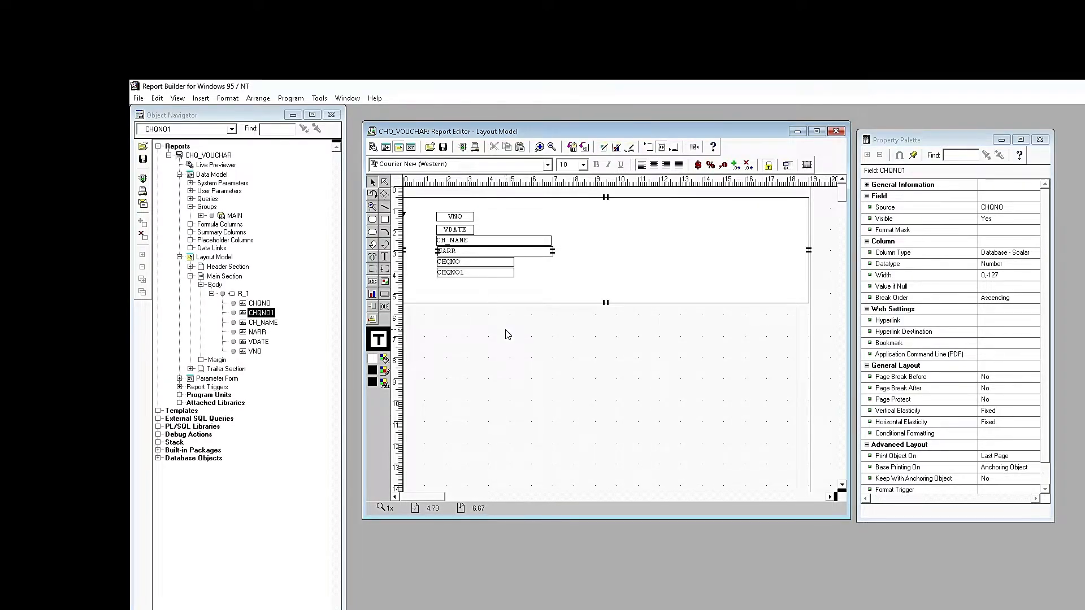
left_click(495, 273)
left_click(996, 208)
left_click(873, 190)
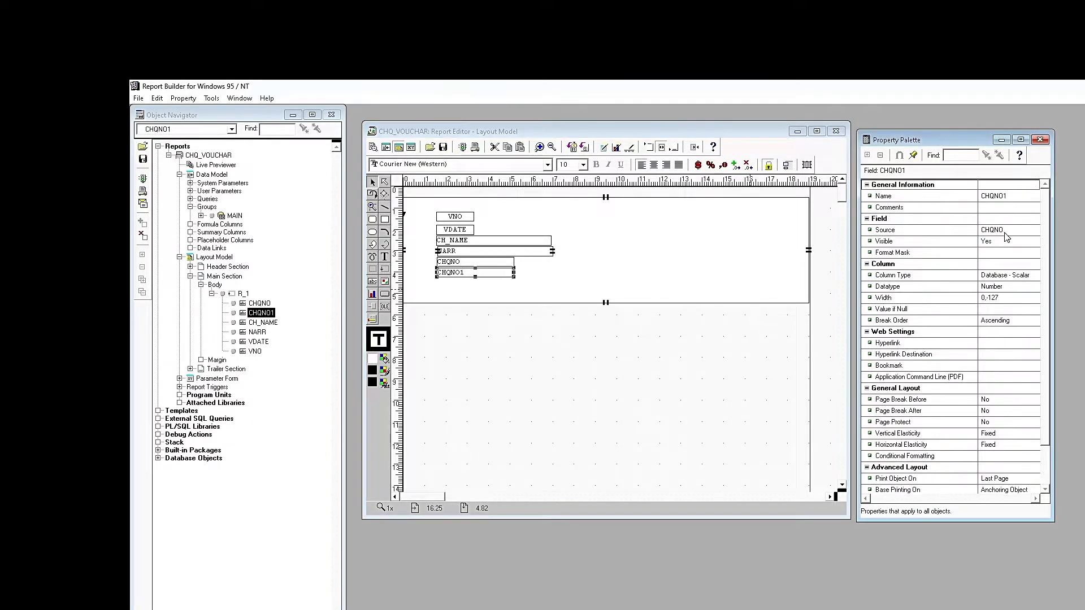
left_click(1008, 232)
left_click(994, 255)
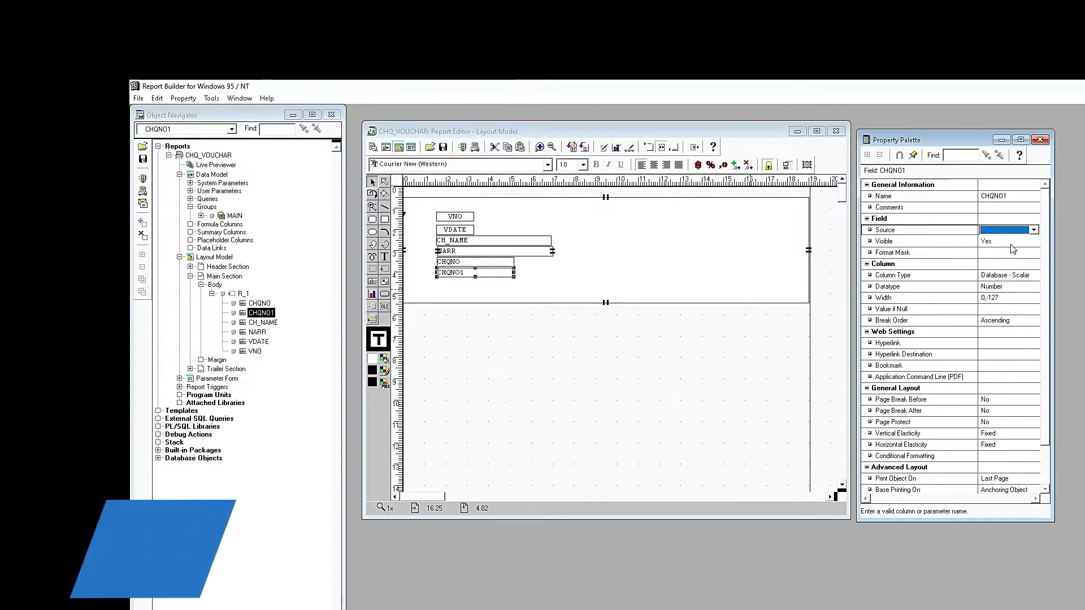
left_click(1011, 196)
type("CHQDATE")
left_click(1012, 210)
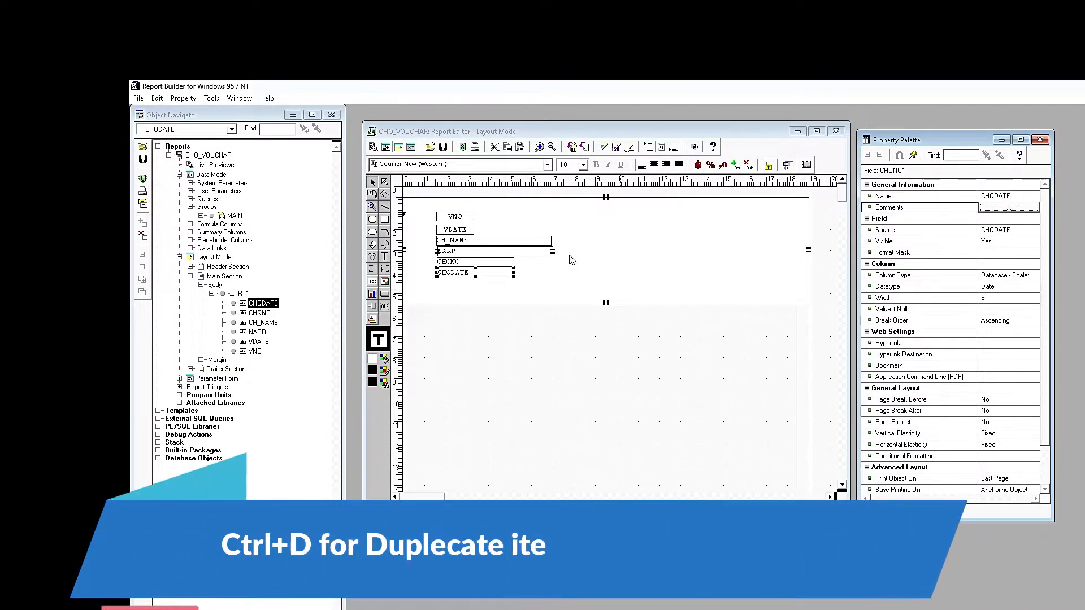
left_click_drag(480, 274, 479, 274)
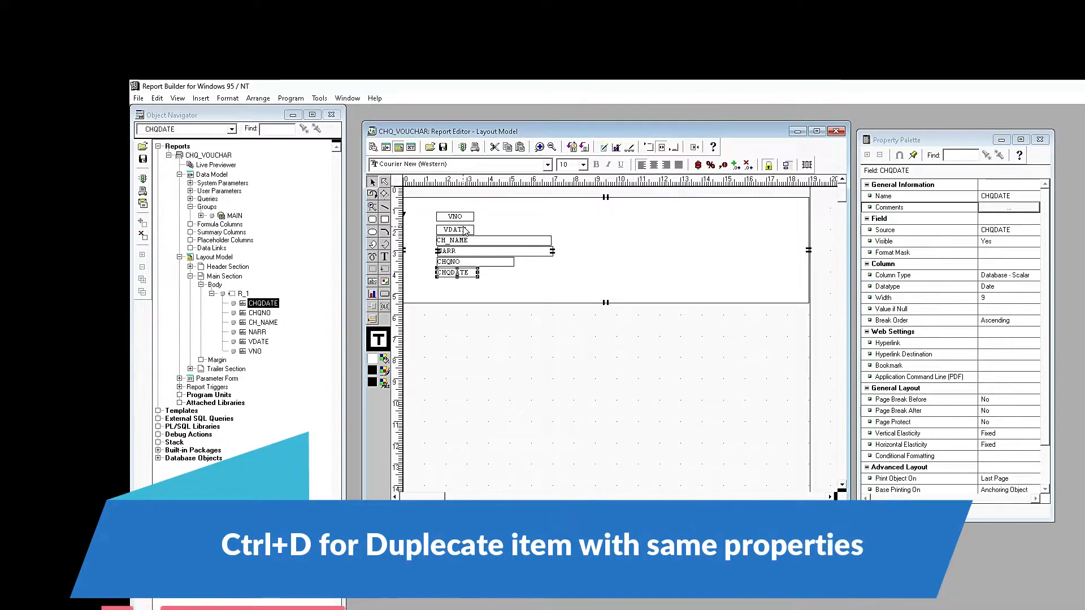
- Make all six fields in the repeating frame slightly taller
left_click_drag(431, 336, 561, 206)
left_click_drag(458, 278, 458, 256)
left_click(503, 277)
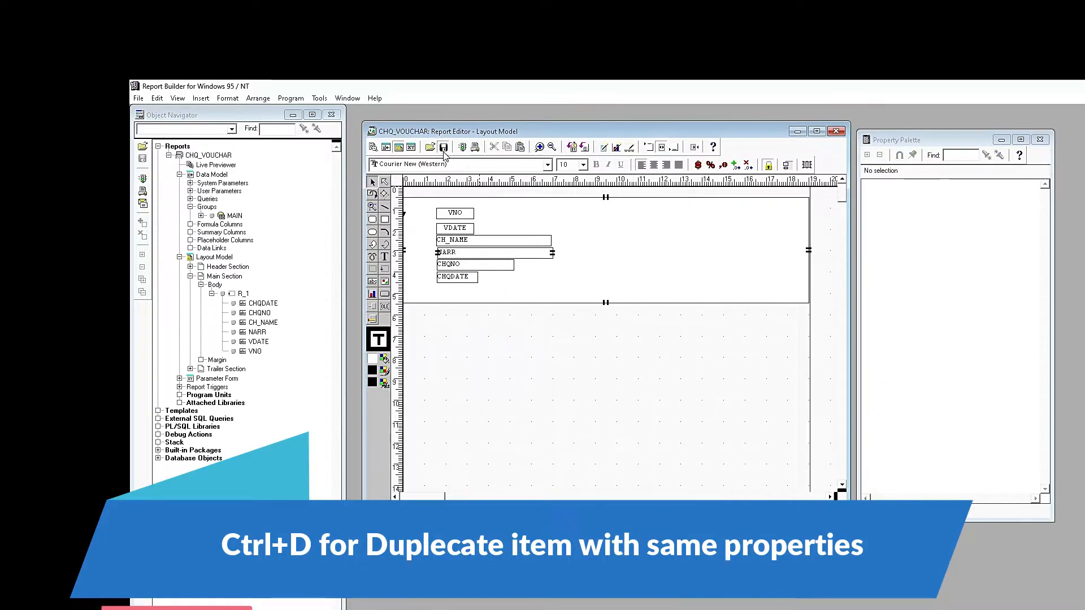
- Extend the R_1 repeating frame downward and duplicate the CHQDATE field
left_click(502, 290)
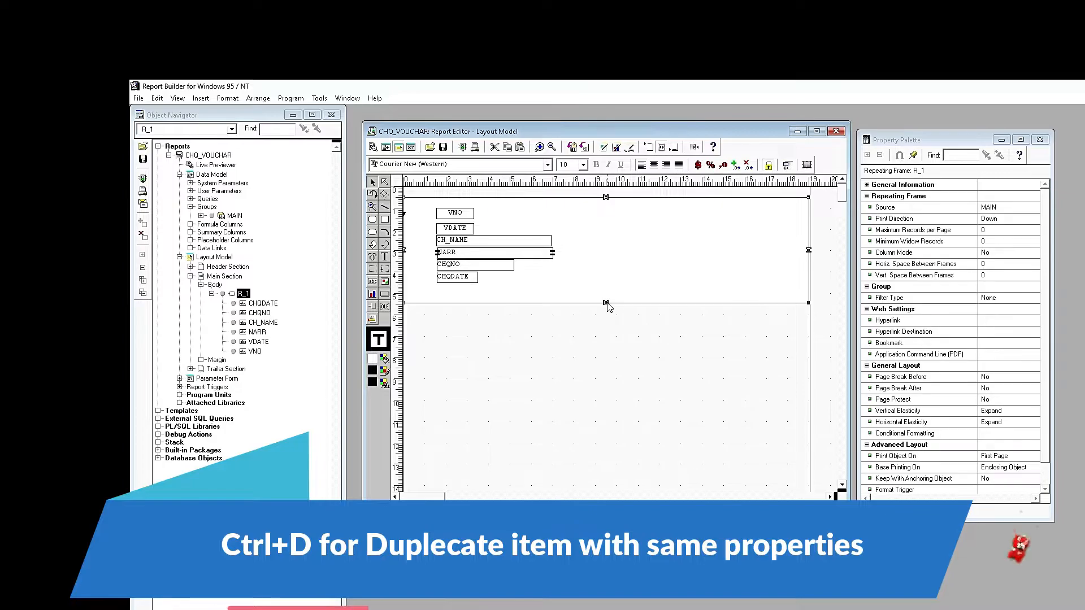
left_click_drag(605, 303, 606, 326)
left_click(456, 277)
key("ctrl+d")
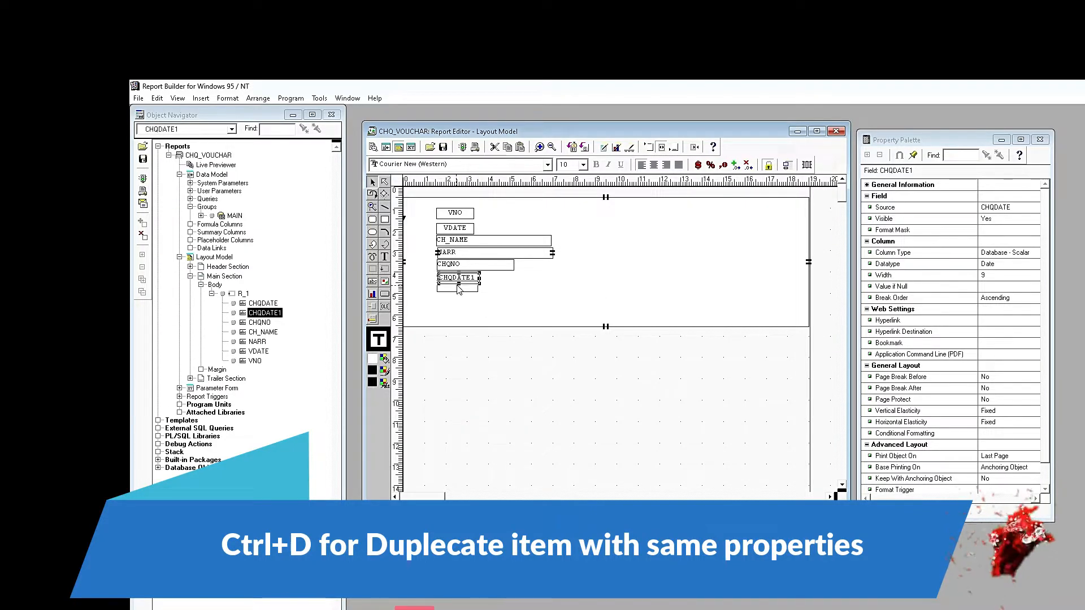
- Check the CHQDATE1 copy's source list and keep CHQDATE as its source
left_click(1003, 207)
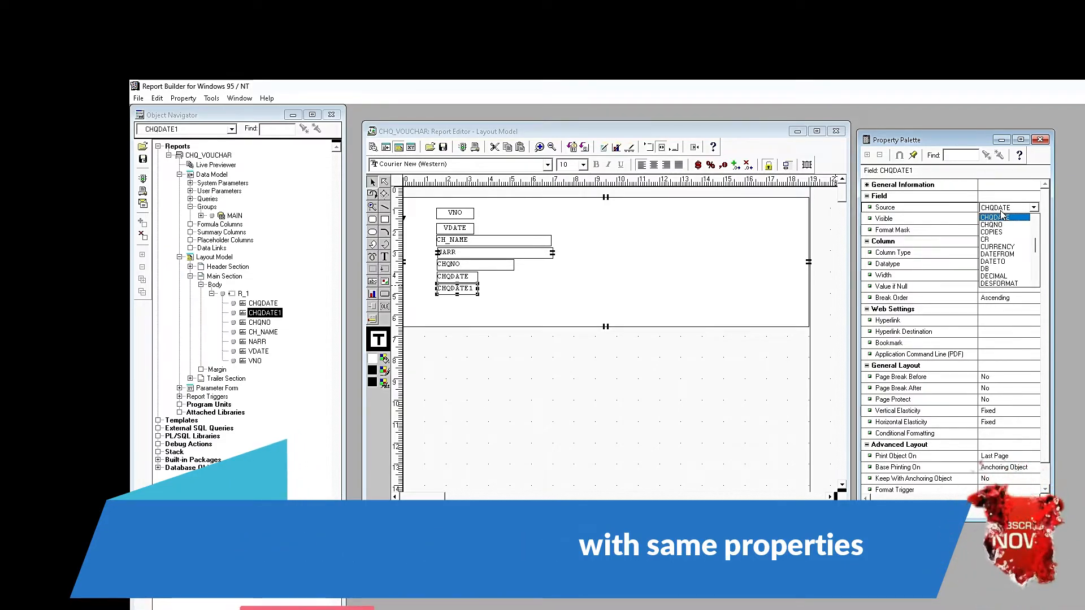
left_click(1002, 216)
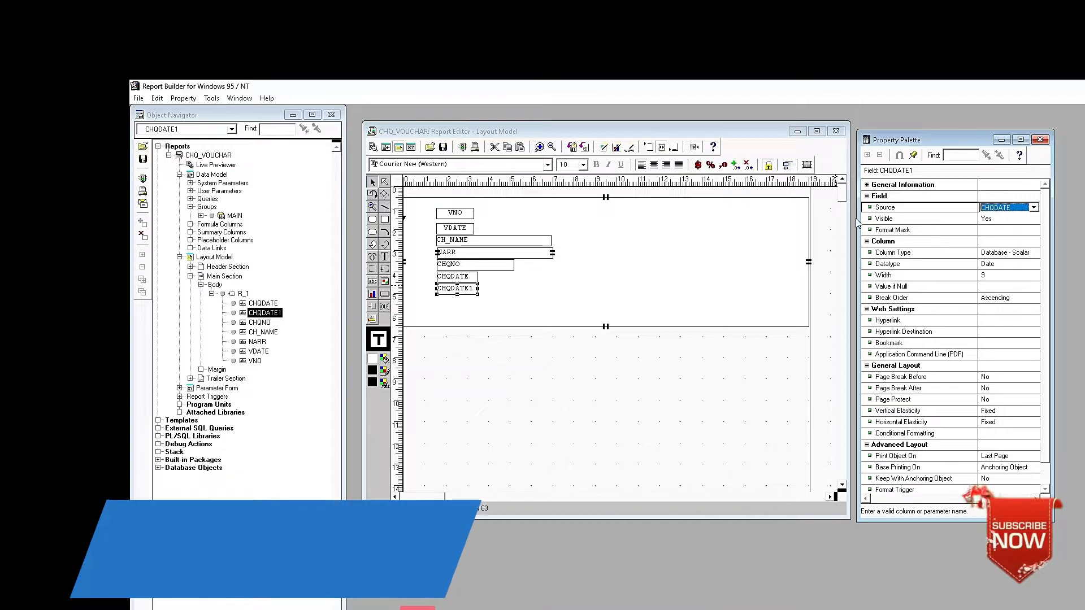
left_click(997, 209)
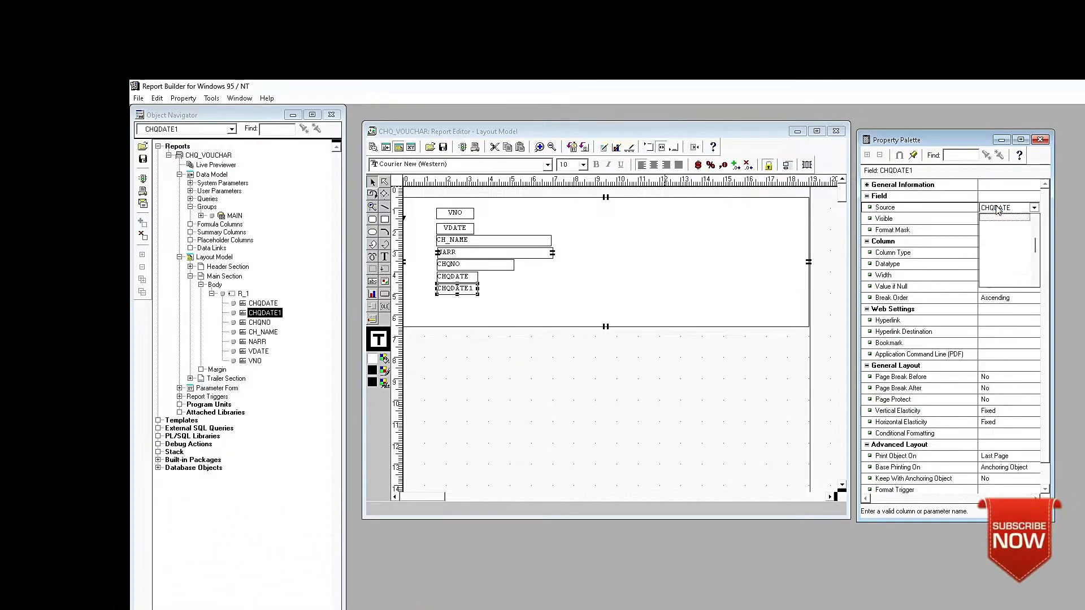
scroll(992, 268, "down", 3)
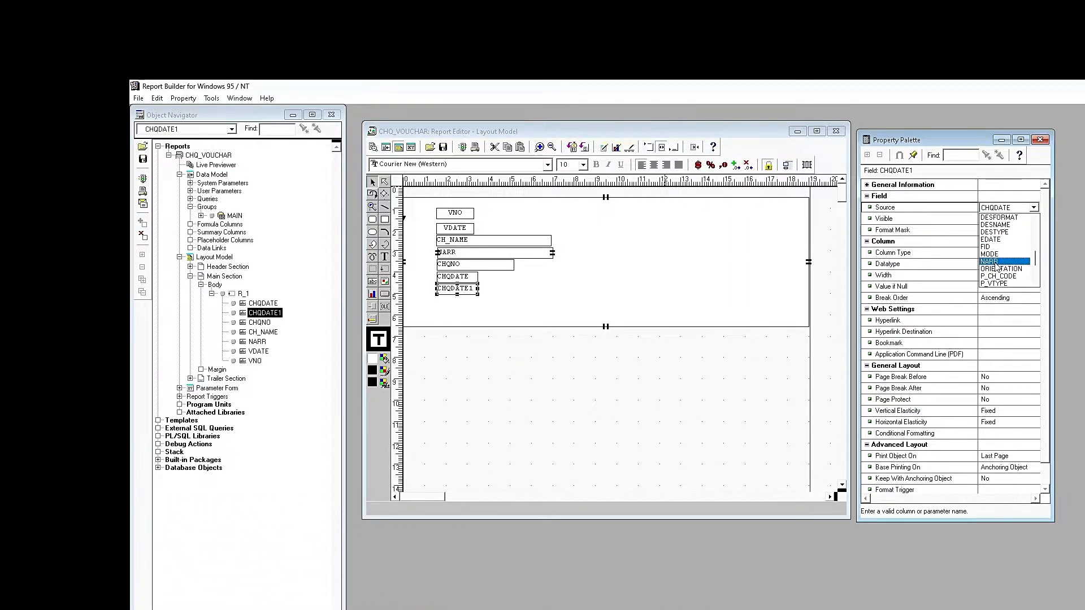
scroll(997, 268, "down", 2)
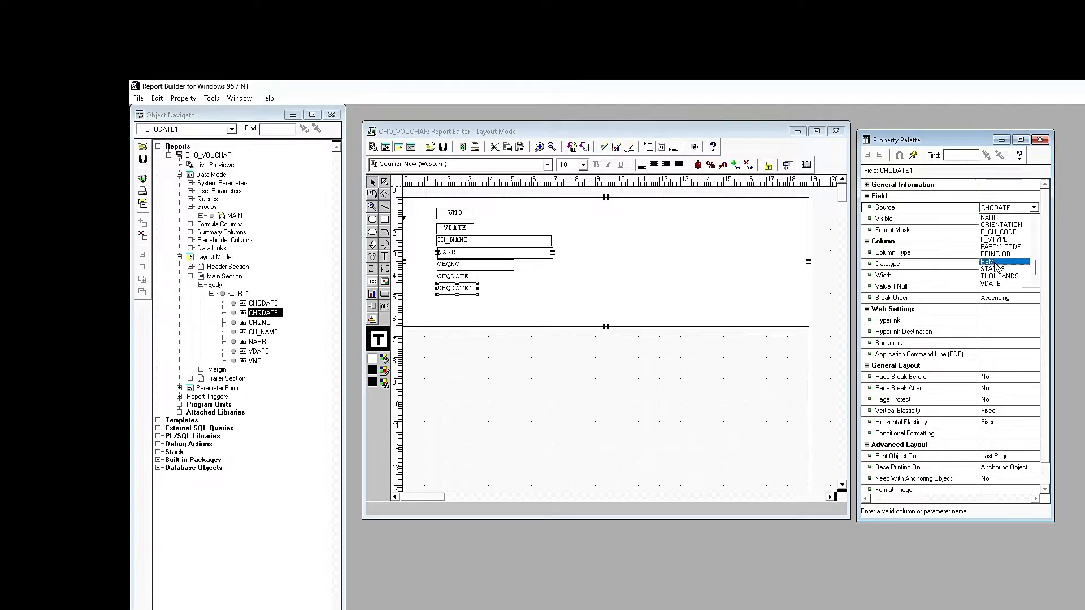
key("Escape")
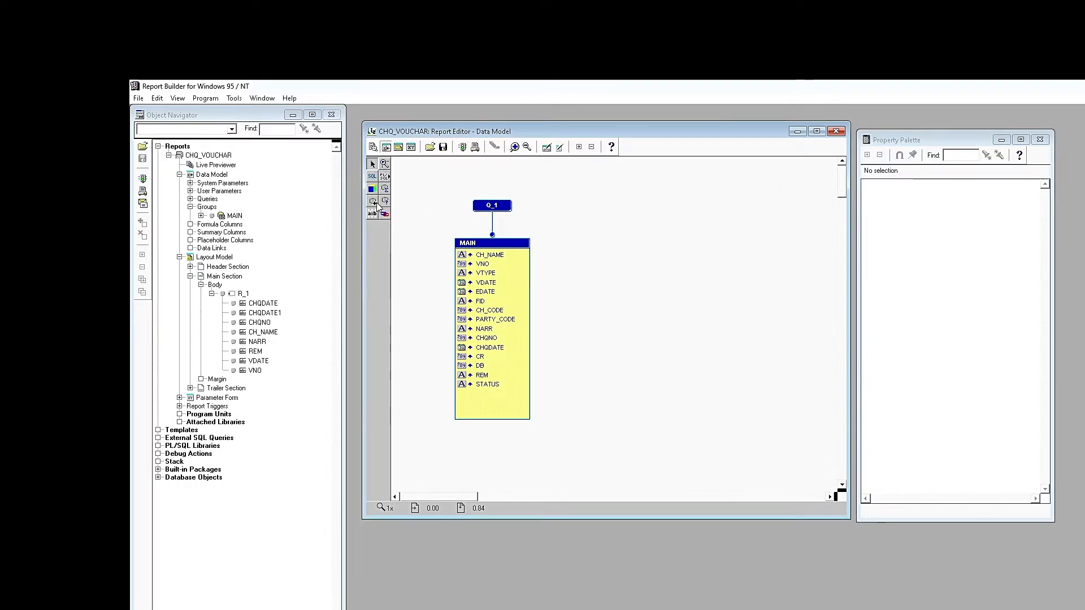
- Add a formula column named CF_TITLE beside the MAIN group with Character datatype
left_click(372, 202)
left_click(616, 213)
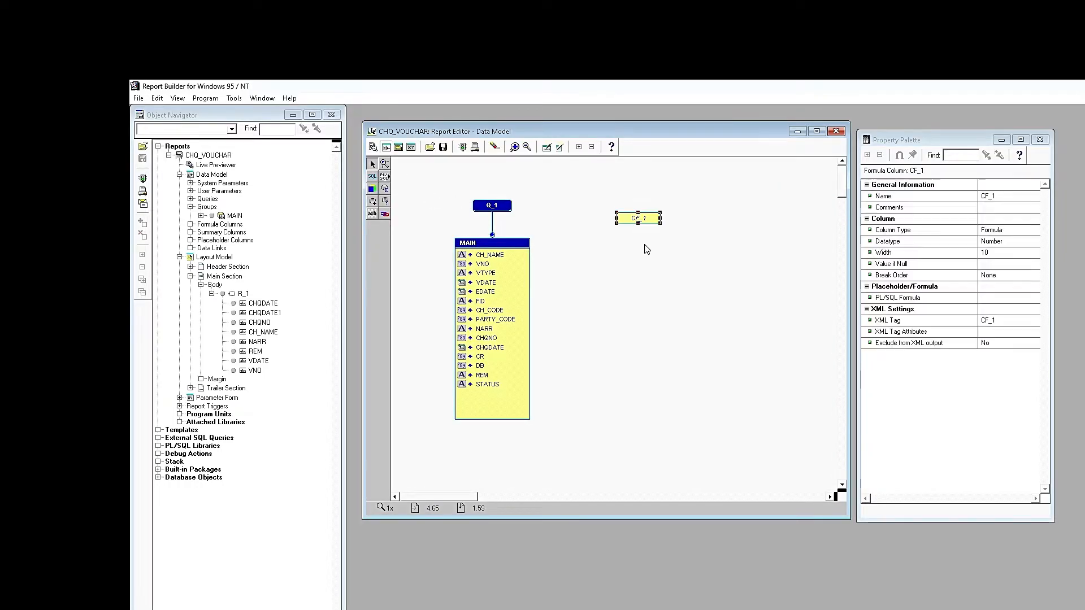
left_click(1011, 196)
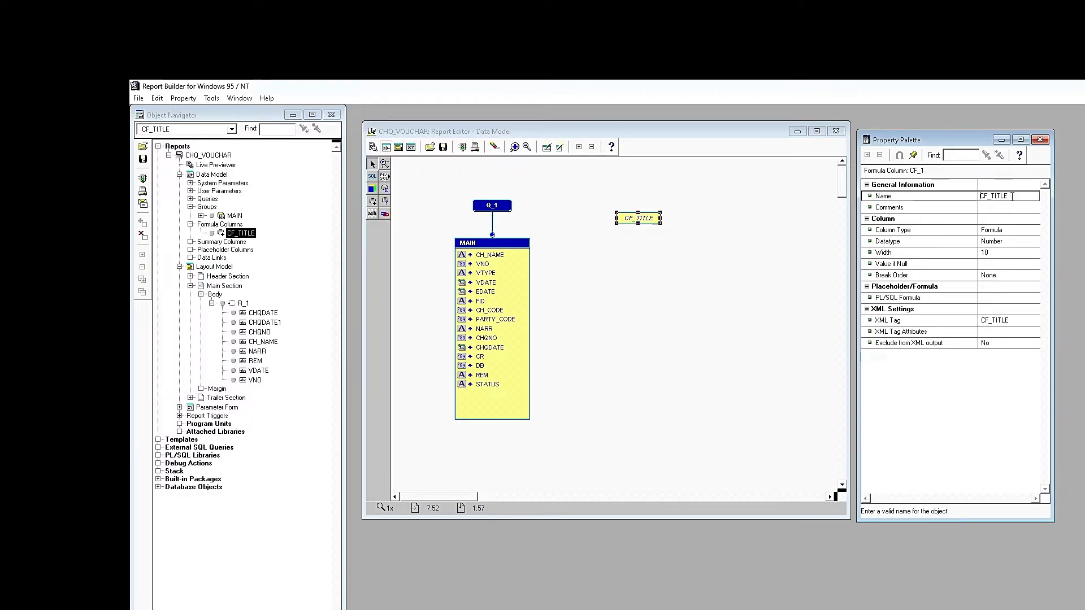
left_click(1010, 252)
double_click(1013, 241)
left_click(1011, 250)
- Set CF_TITLE's width to 200 and bring up its PL/SQL formula
left_click(1004, 253)
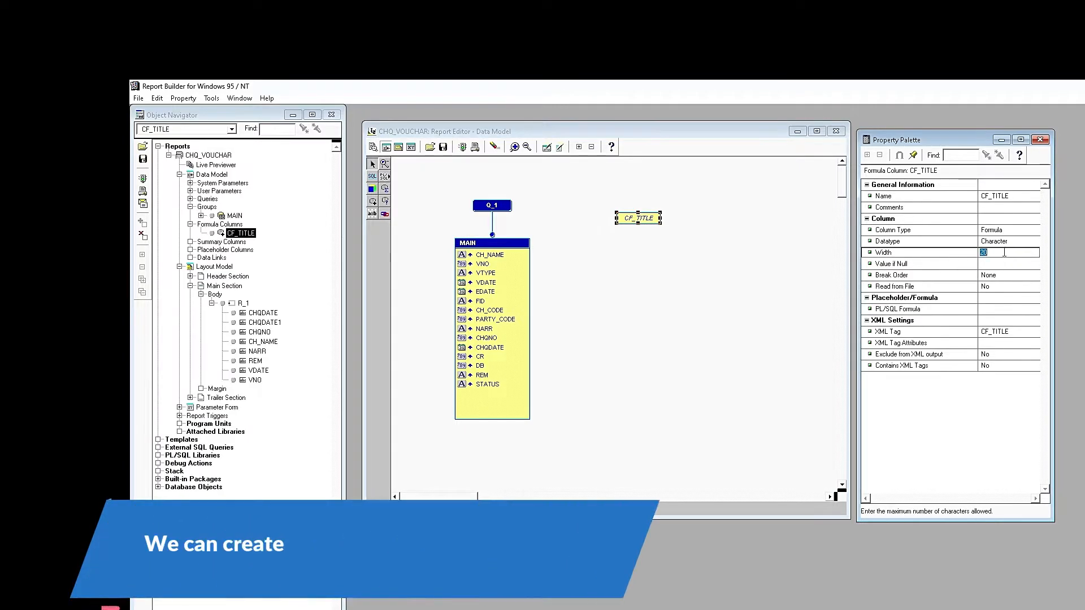
type("200")
left_click(992, 311)
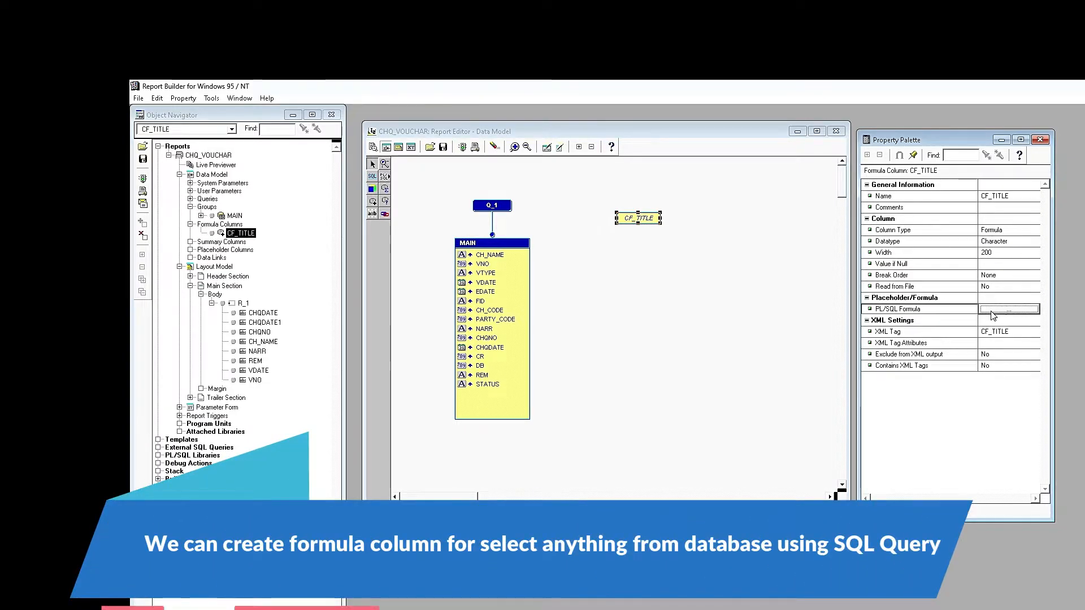
left_click(992, 312)
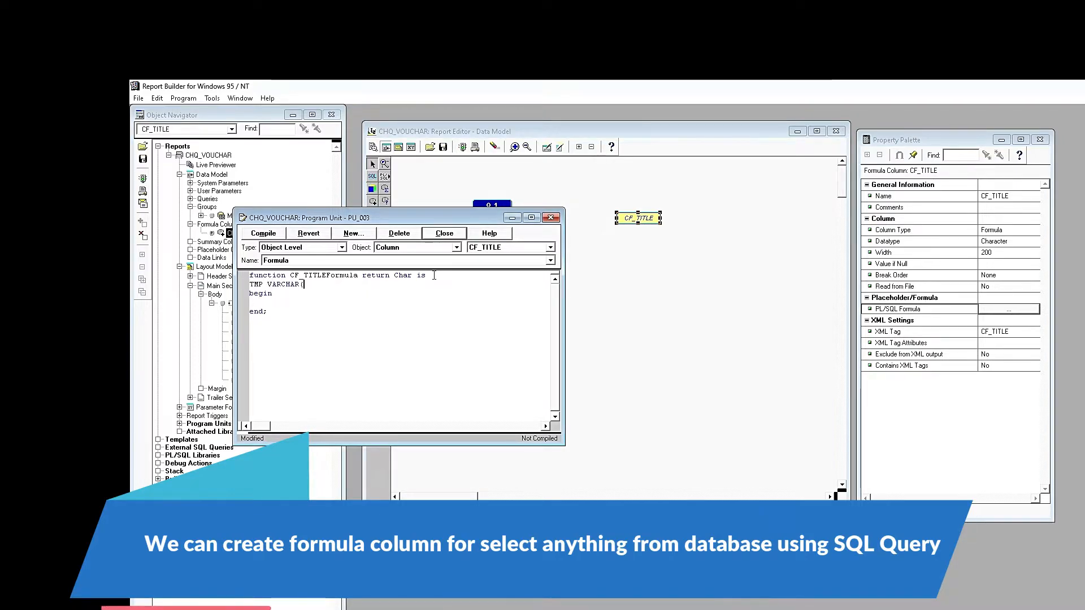
- Declare TMP VARCHAR2(200) and begin the IF :P_VTYPE ='CR' branch assigning TMP
key("BackSpace")
type("2(200);")
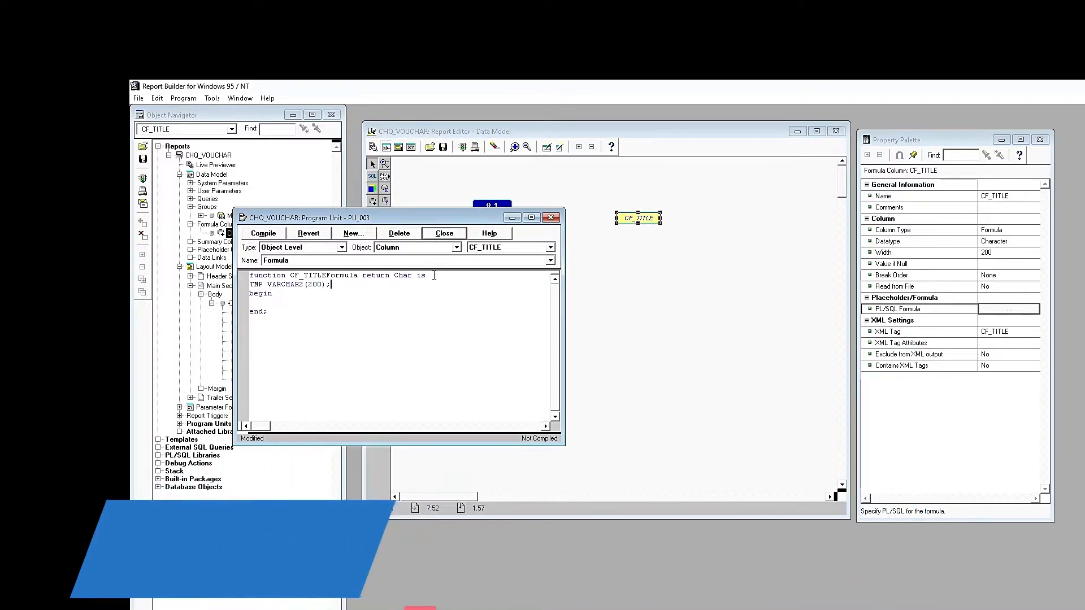
key("Down")
key("Down")
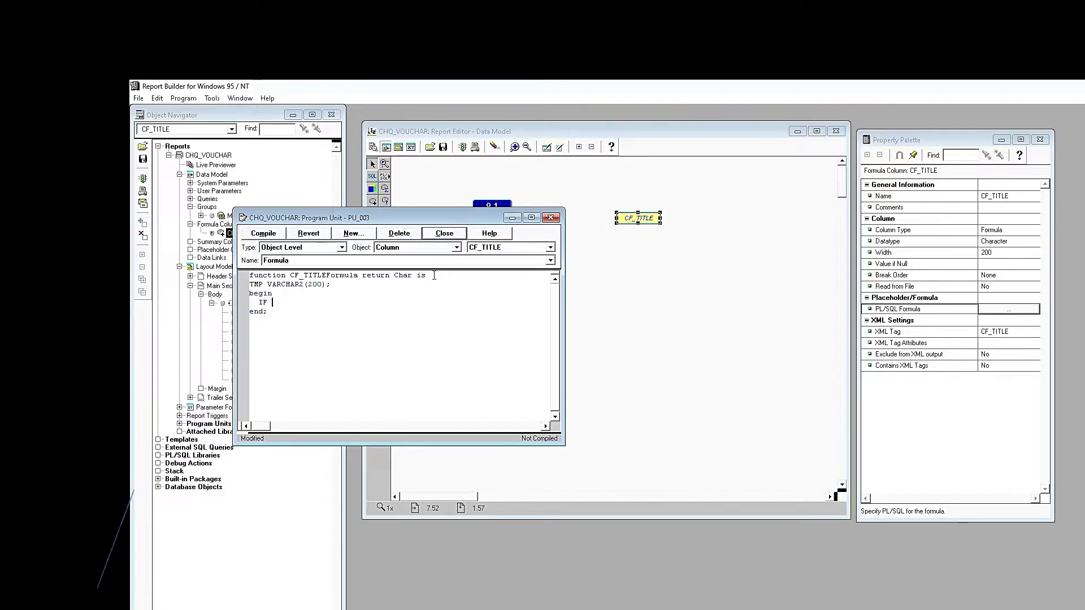
type("IF :P_")
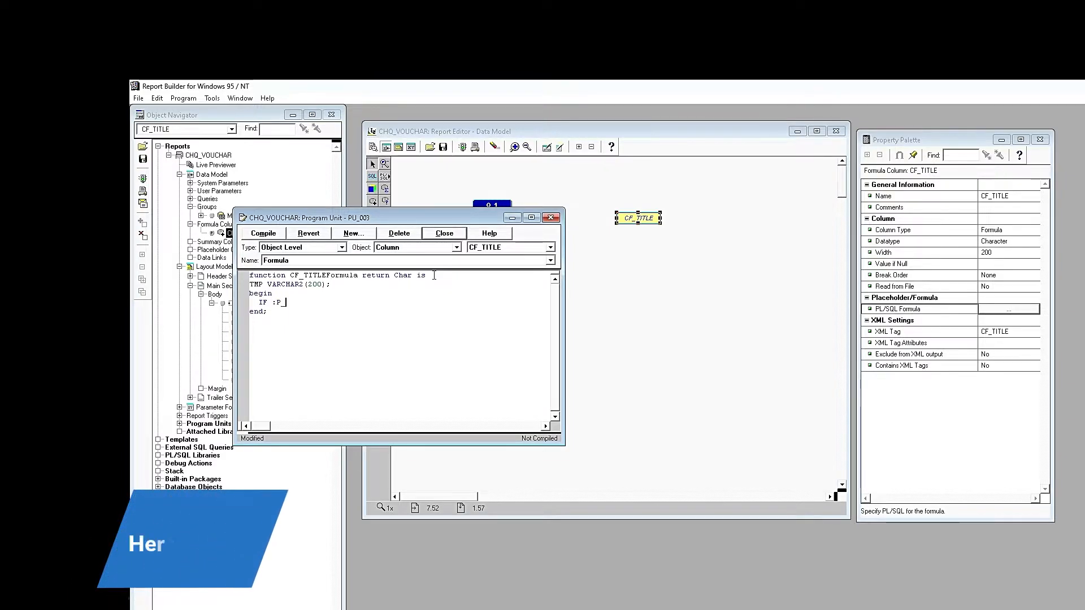
type("VTYPE ='CR' THEN")
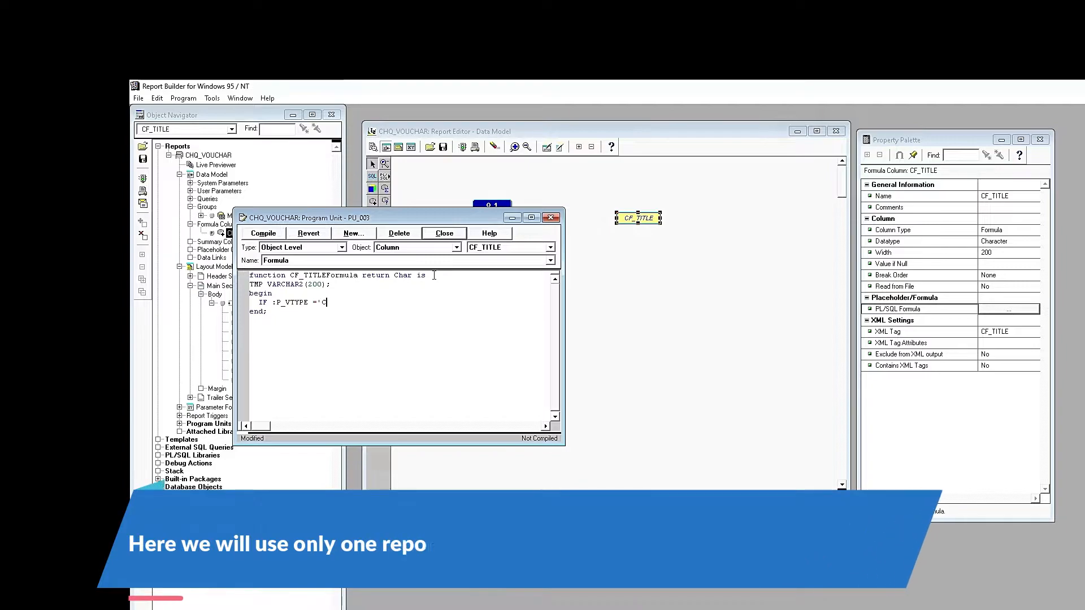
key("Return")
type("TMP := 'Cheque Receipt Vouchar';")
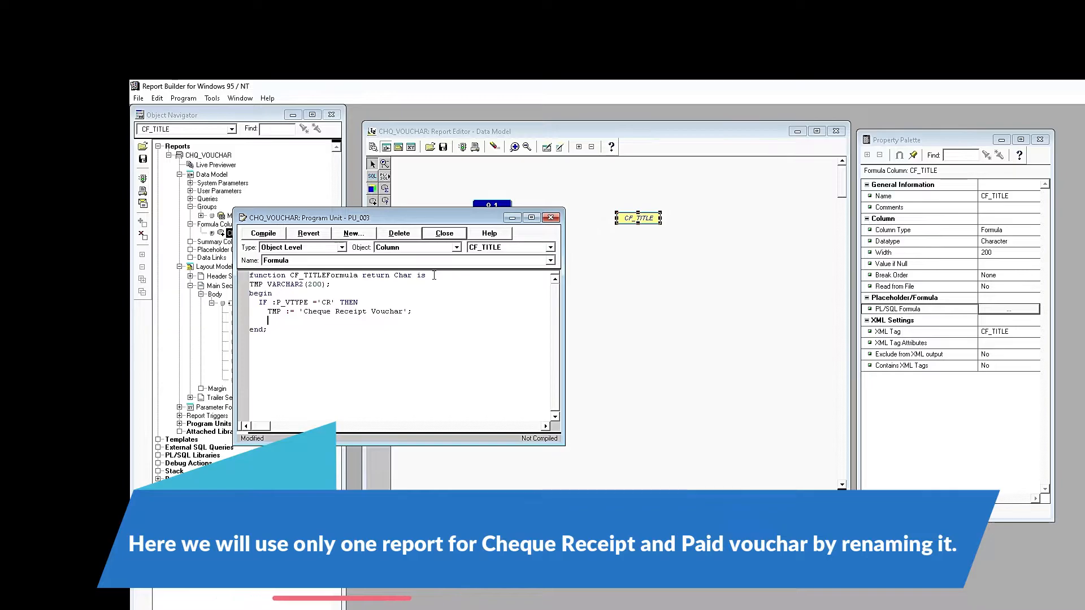
- Copy the IF block into ELSIF and ELSE branches, changing the title to Paid
key("shift+Up")
key("shift+Up")
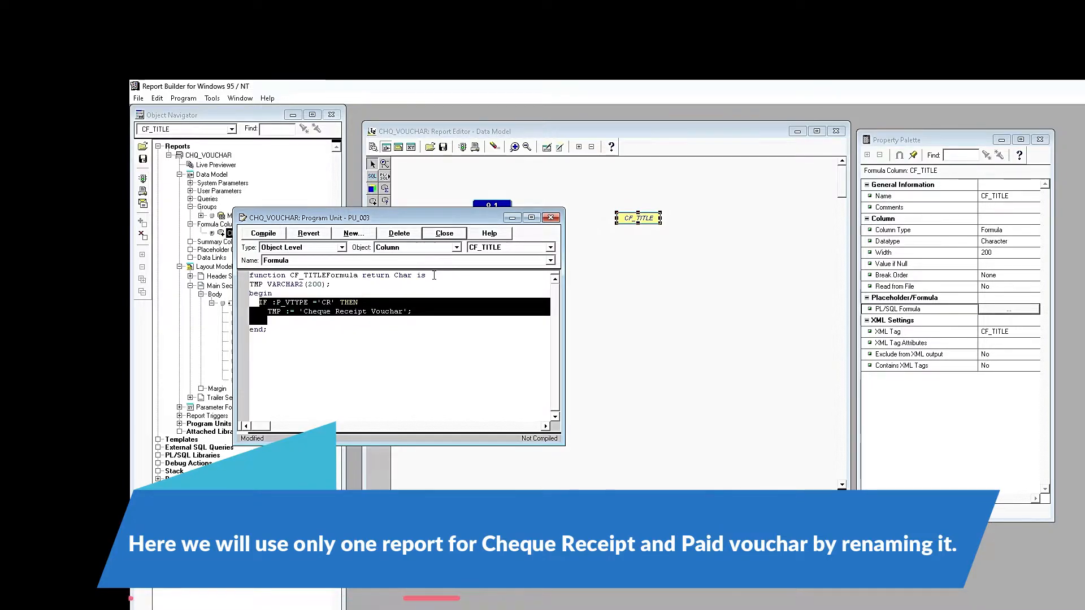
key("ctrl+c")
key("ctrl+v")
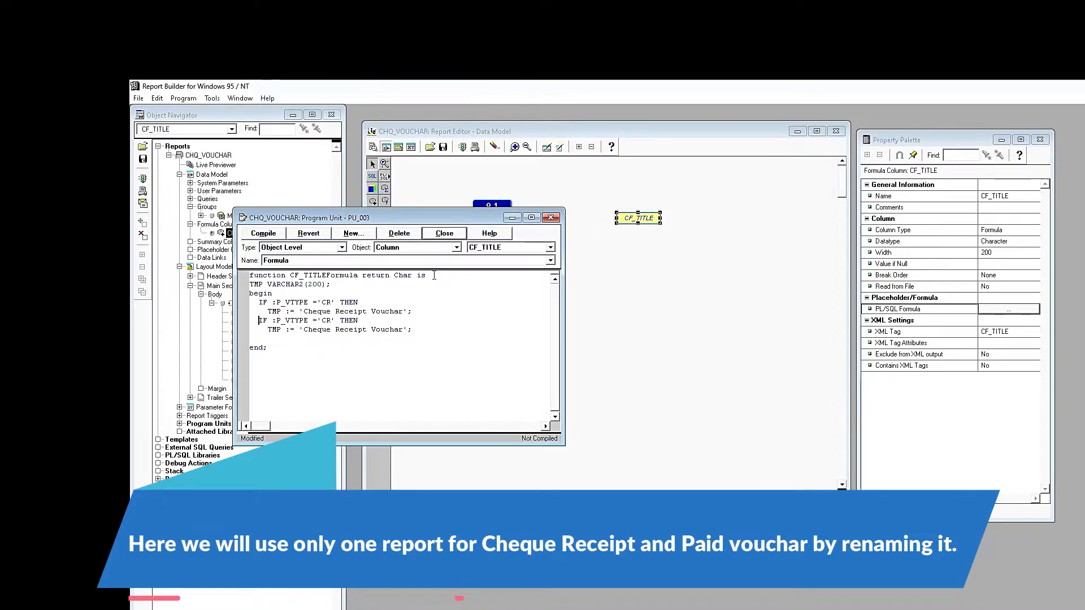
type("ELS")
key("Up")
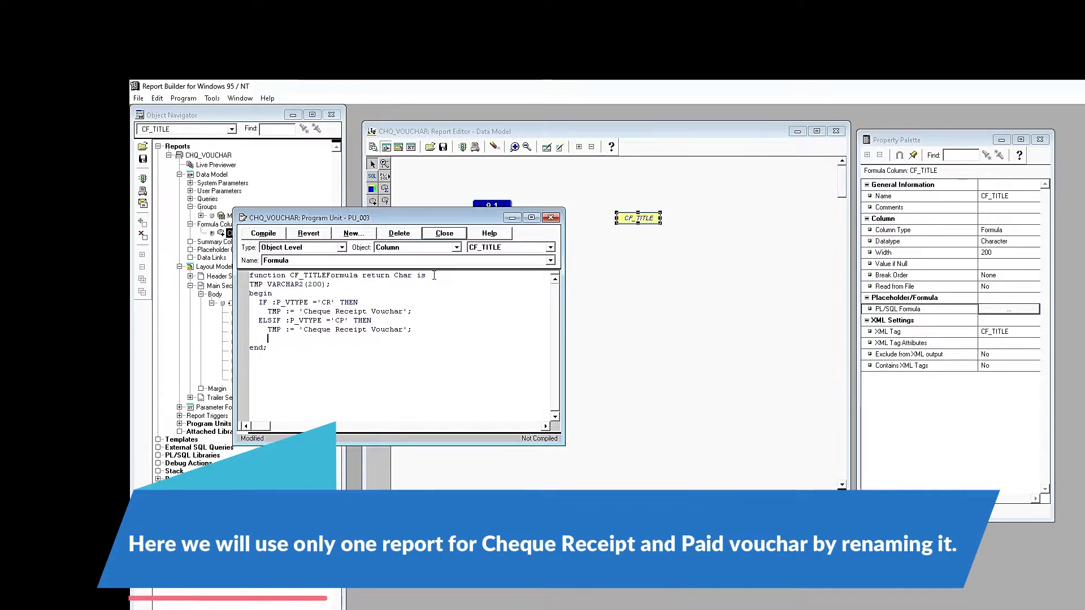
key("ctrl+v")
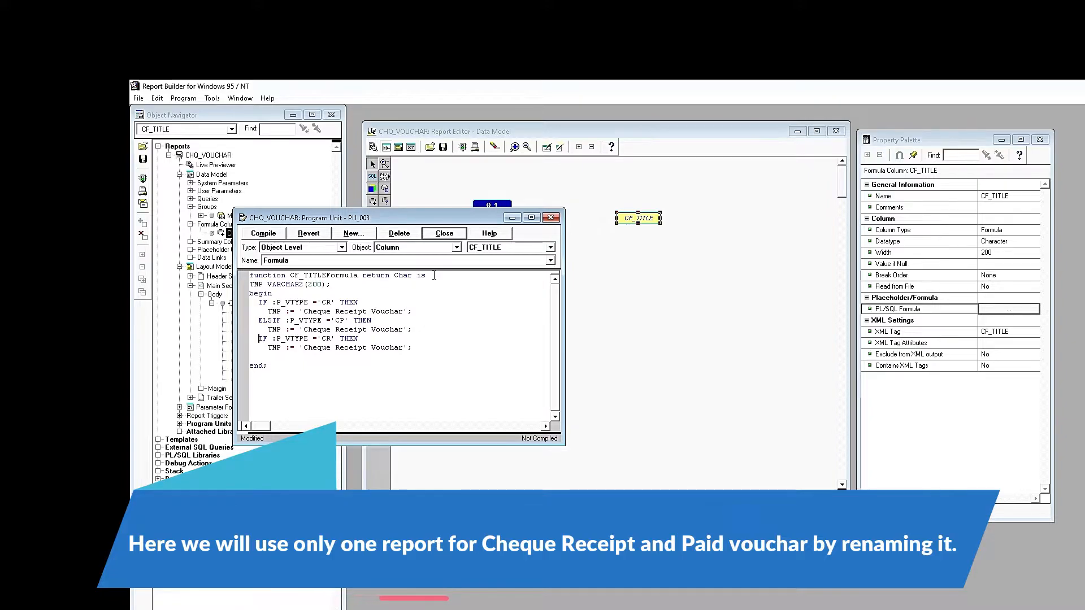
type("ELSE")
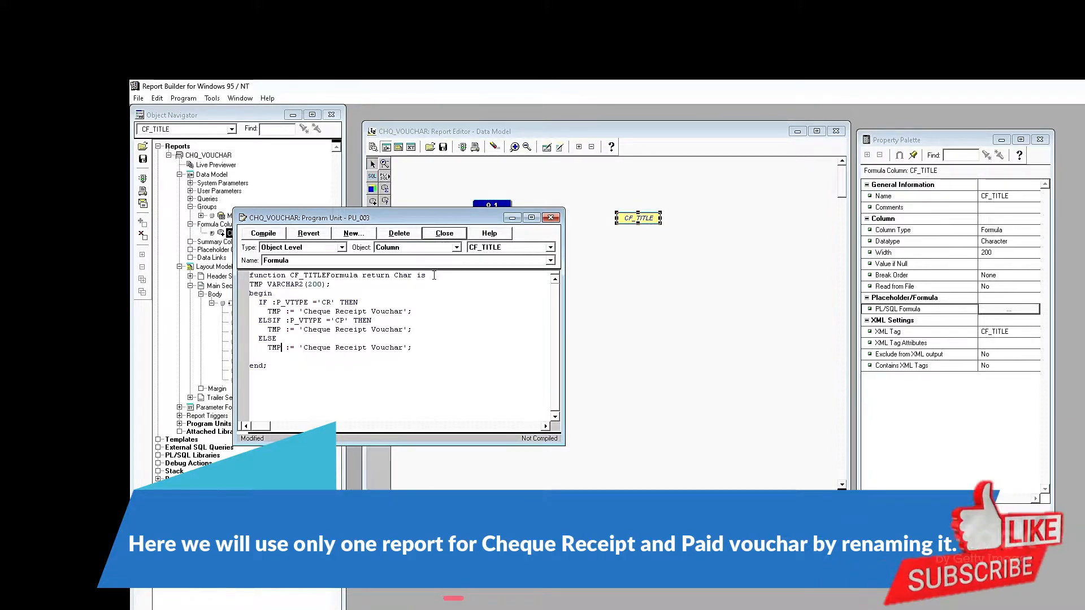
key("Right")
key("Right")
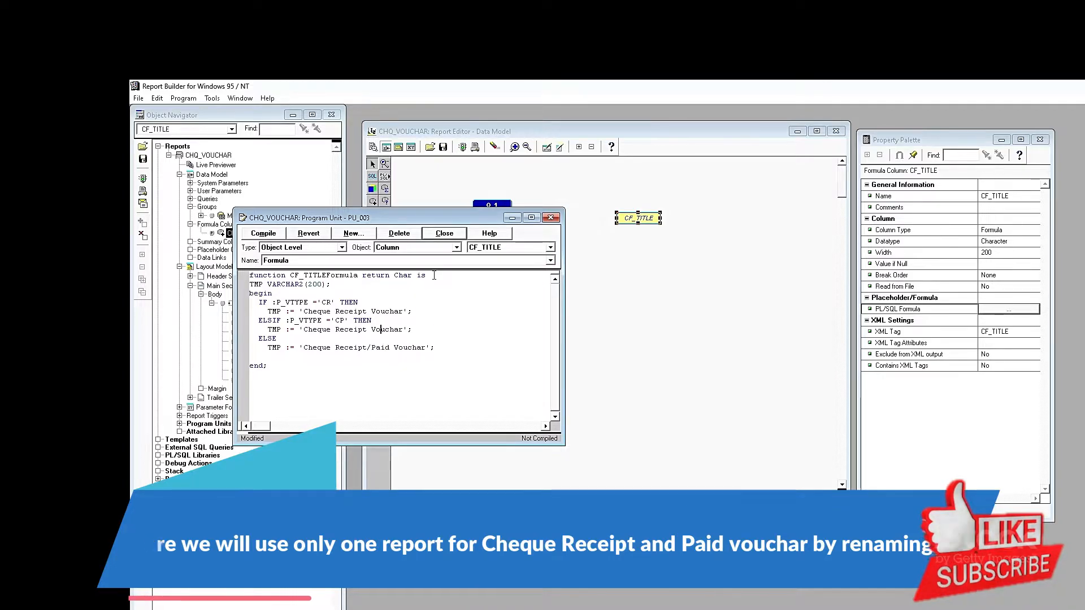
key("Left")
key("Left")
key("Left")
key("Left")
key("ctrl+shift+Left")
type("PA")
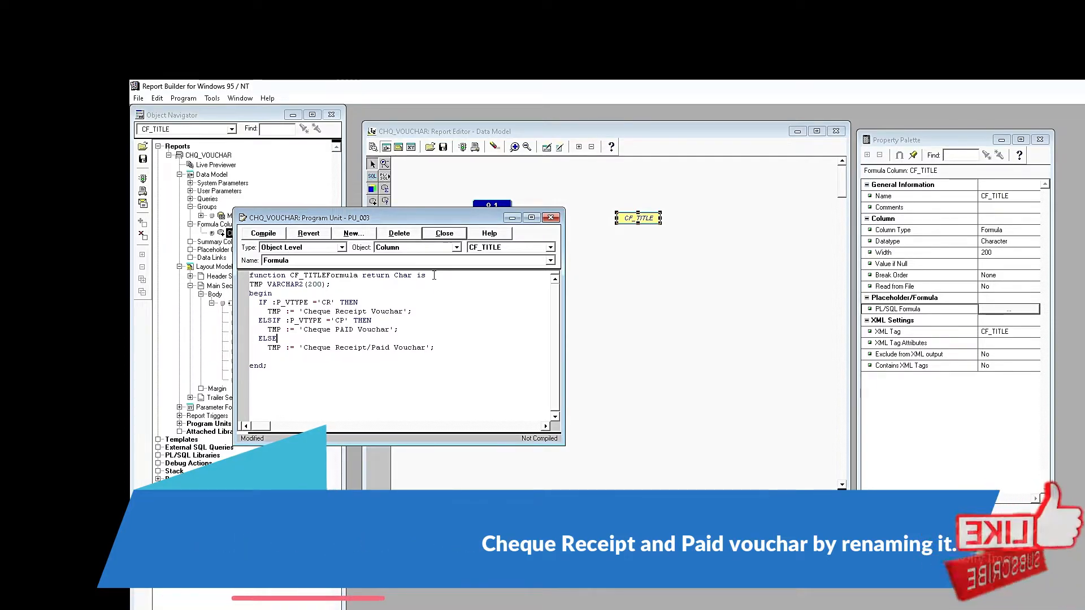
type("id")
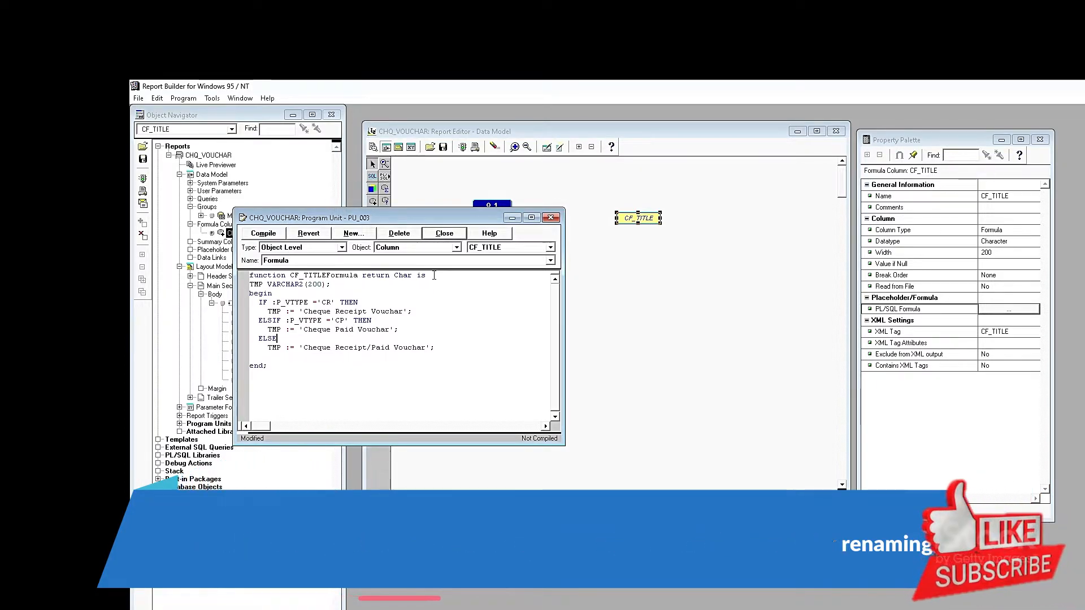
- Close with END IF; and RETURN(TMP), compile the formula, then return to the Layout Model
key("Down")
key("Down")
key("Down")
type("EN D IF;")
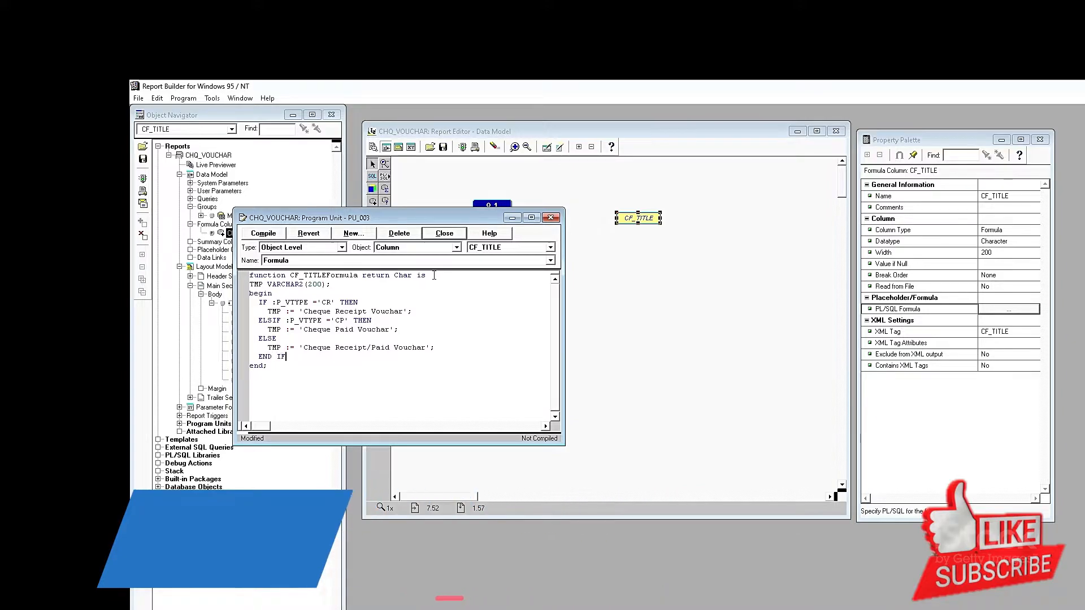
key("Return")
type("RETURN(TMP);")
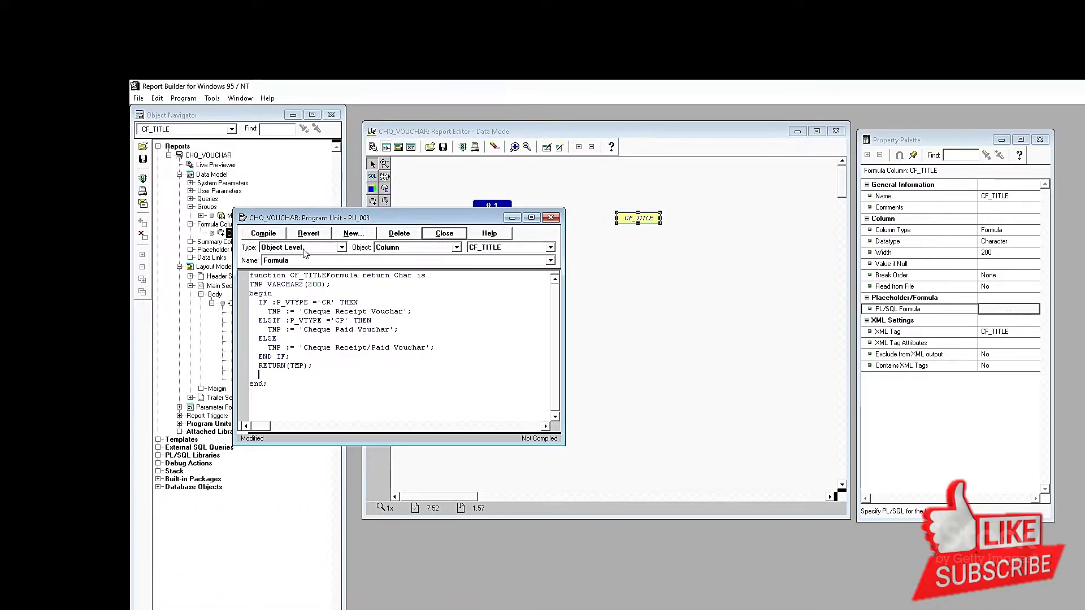
left_click(263, 233)
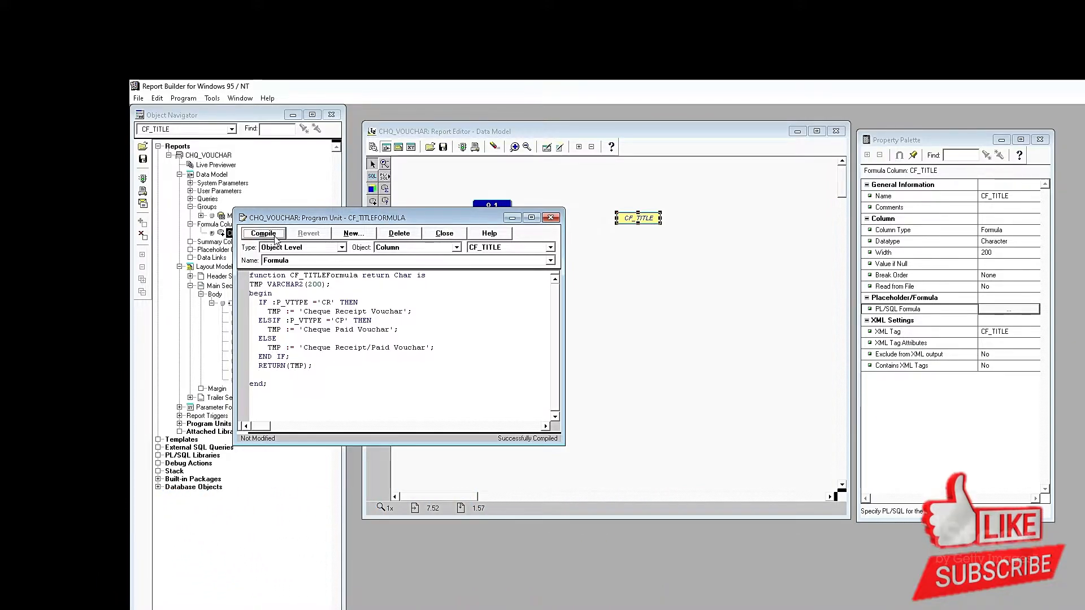
left_click(444, 233)
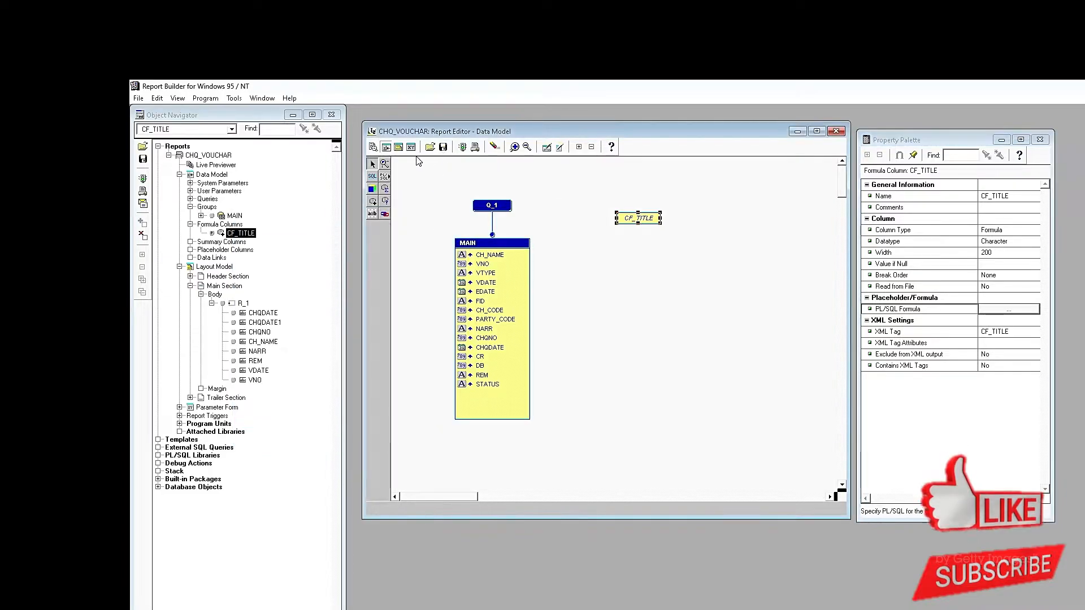
left_click(398, 148)
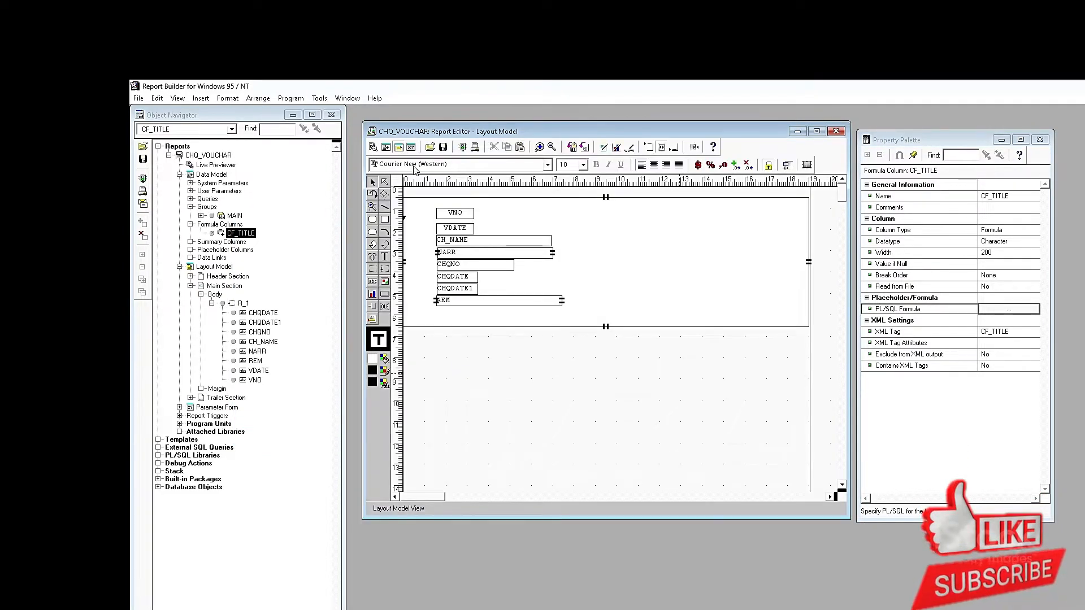